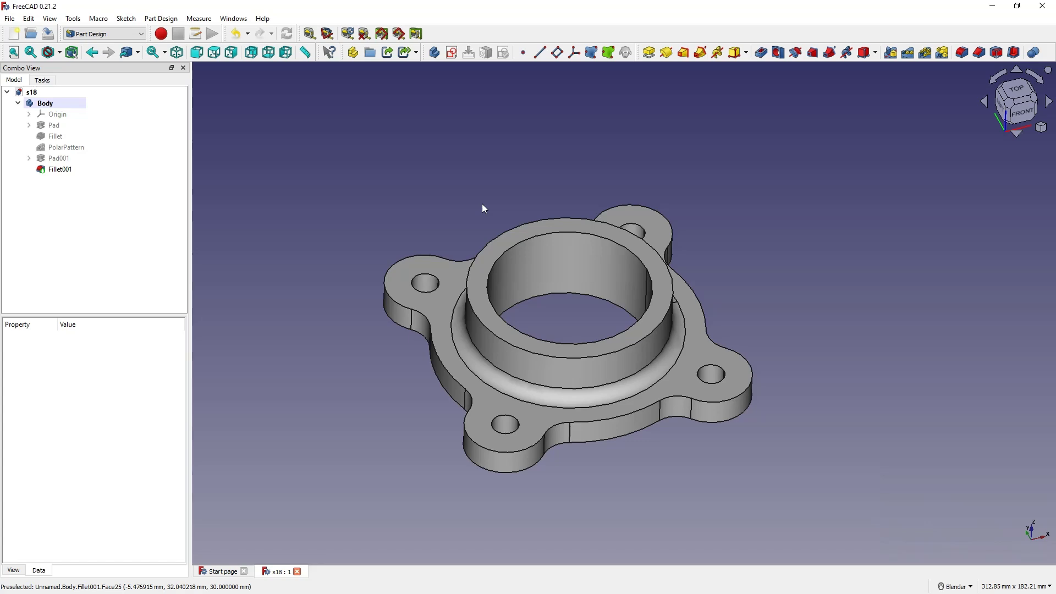
# - Create a new document, Unnamed1, and open an empty sketch on its XY plane
pyautogui.moveTo(515, 166); pyautogui.dragTo(490, 179, button='middle')
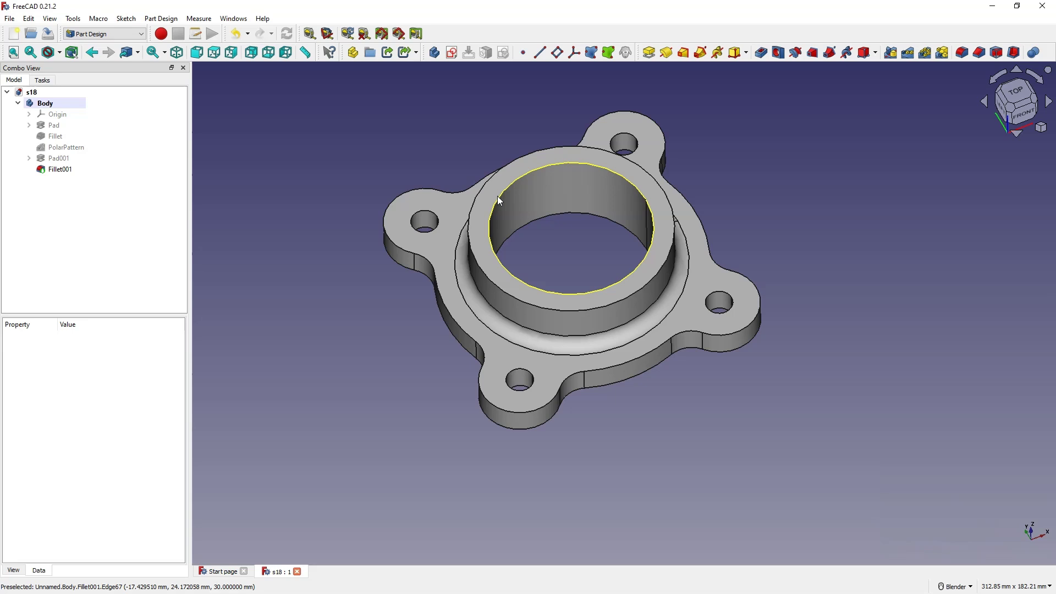
pyautogui.click(14, 33)
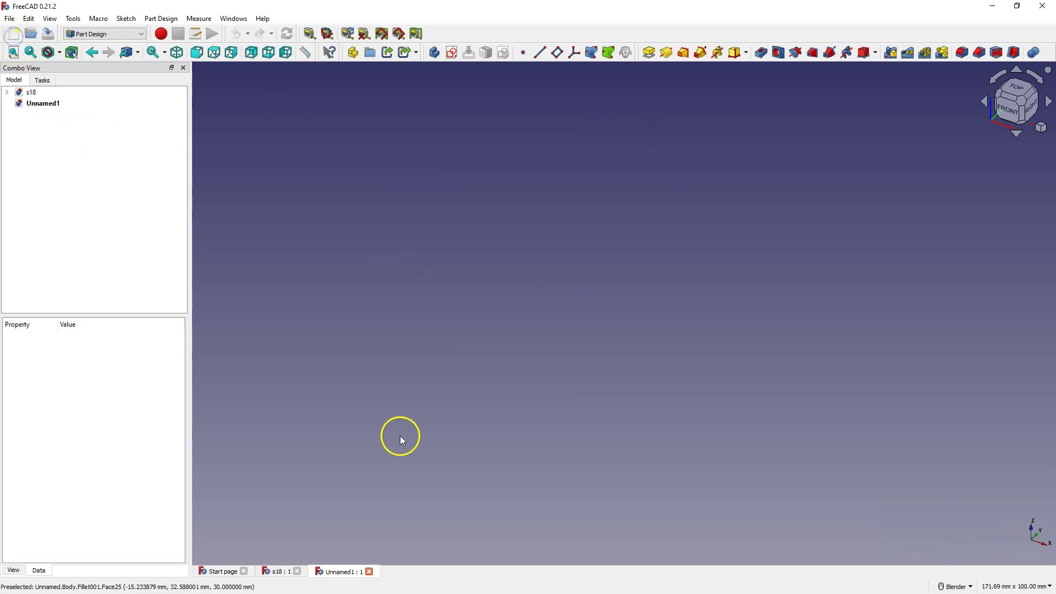
pyautogui.click(453, 55)
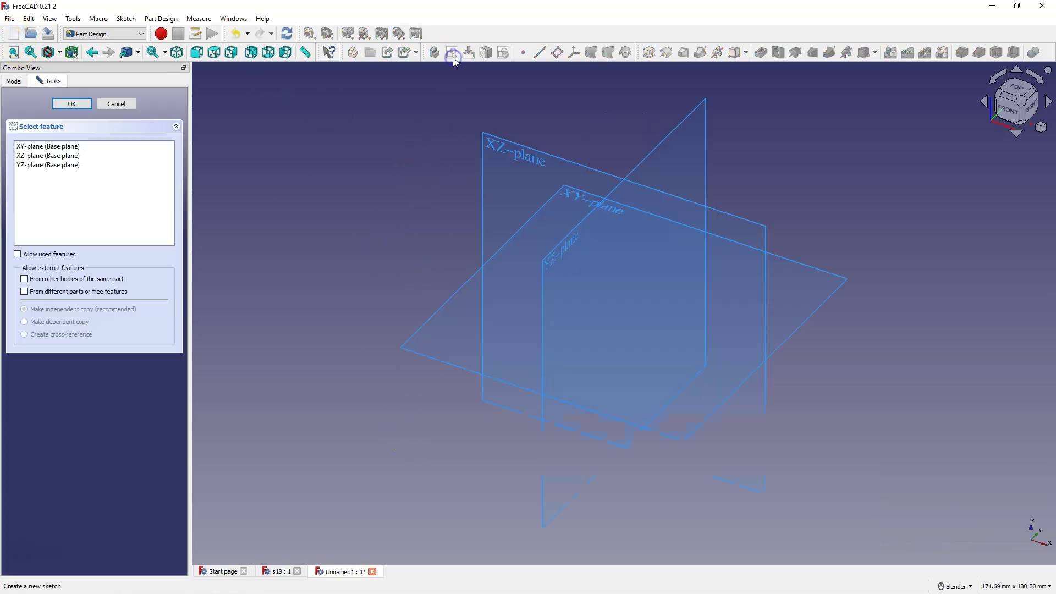
pyautogui.click(565, 196)
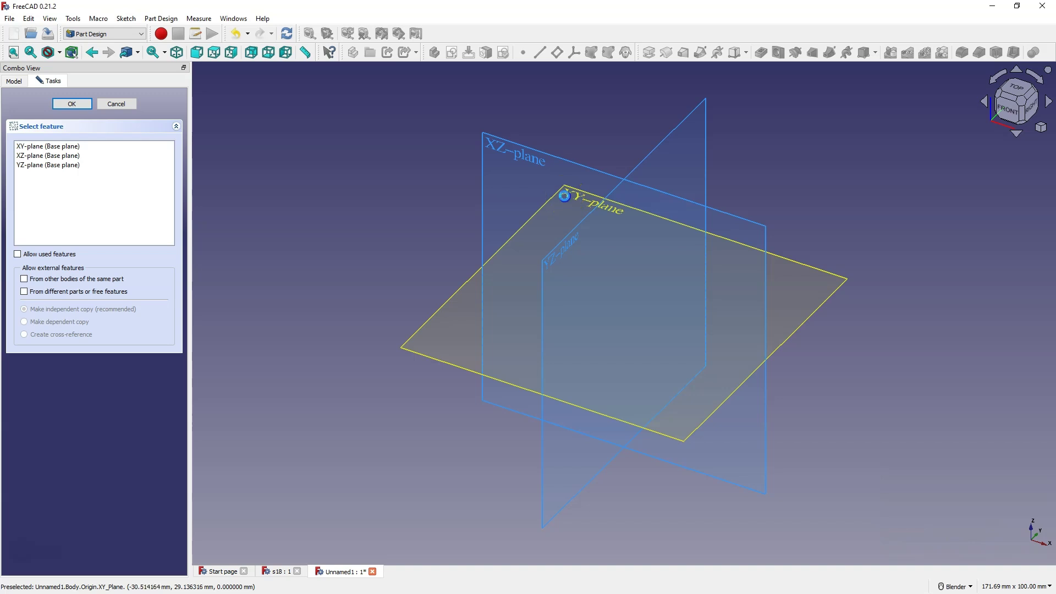
pyautogui.click(469, 52)
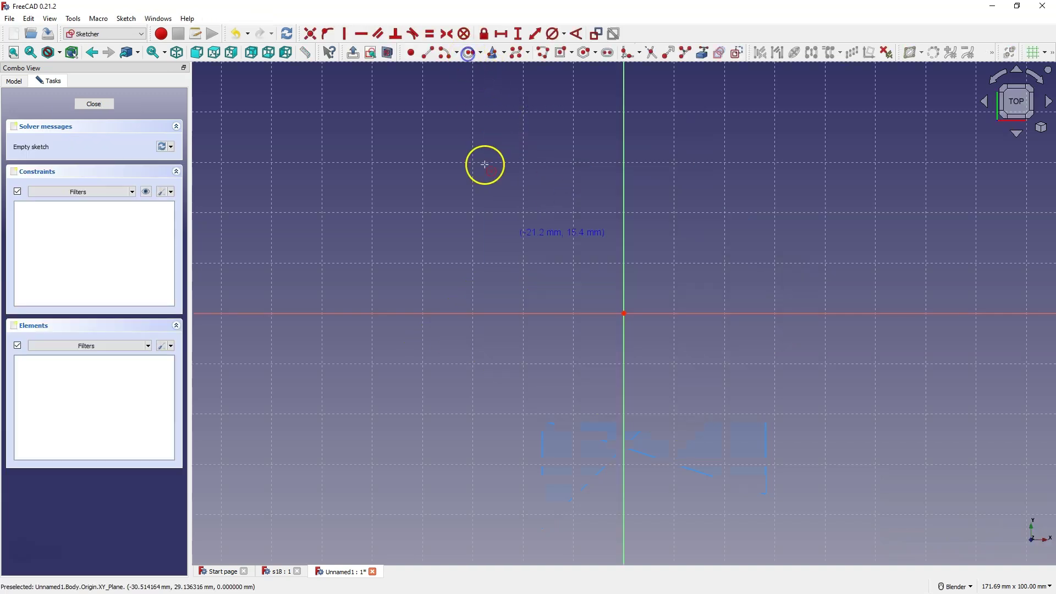
# - Draw two concentric circles centred on the sketch origin
pyautogui.click(624, 312)
pyautogui.click(744, 400)
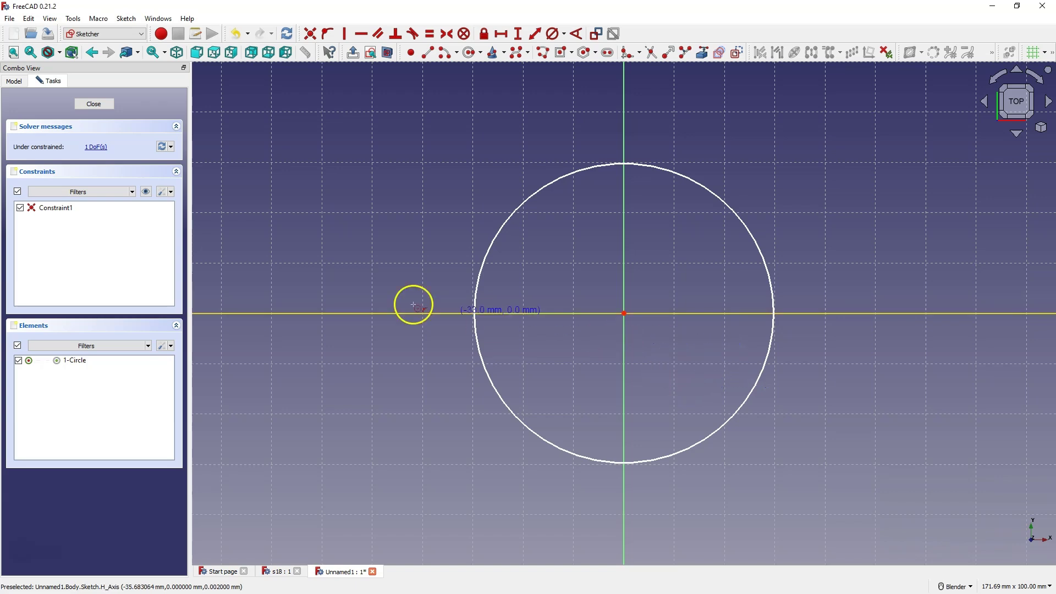
pyautogui.click(170, 190)
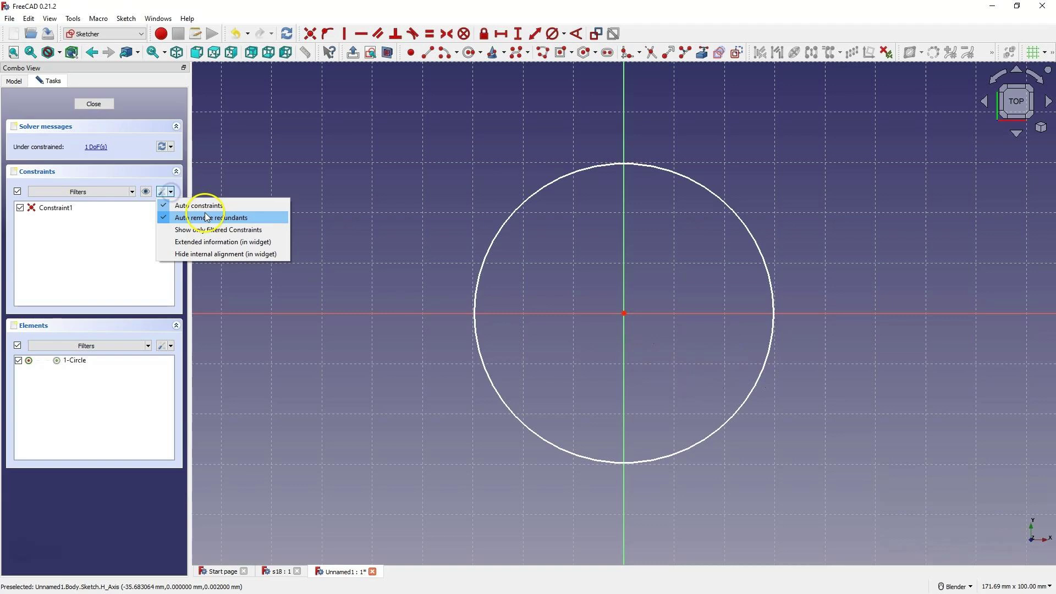
pyautogui.click(577, 264)
pyautogui.click(470, 55)
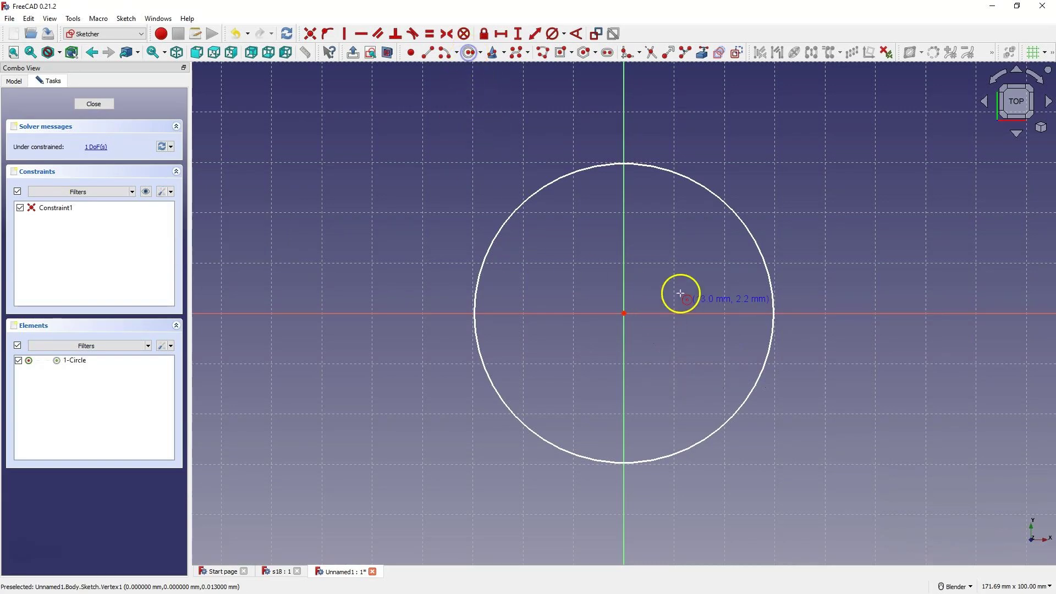
pyautogui.click(623, 313)
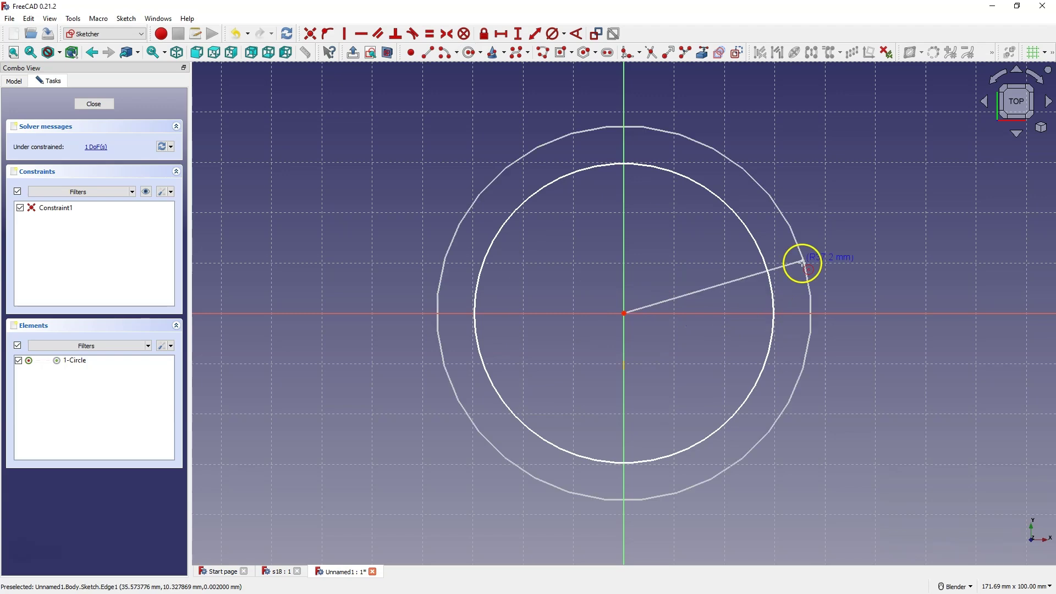
pyautogui.click(793, 186)
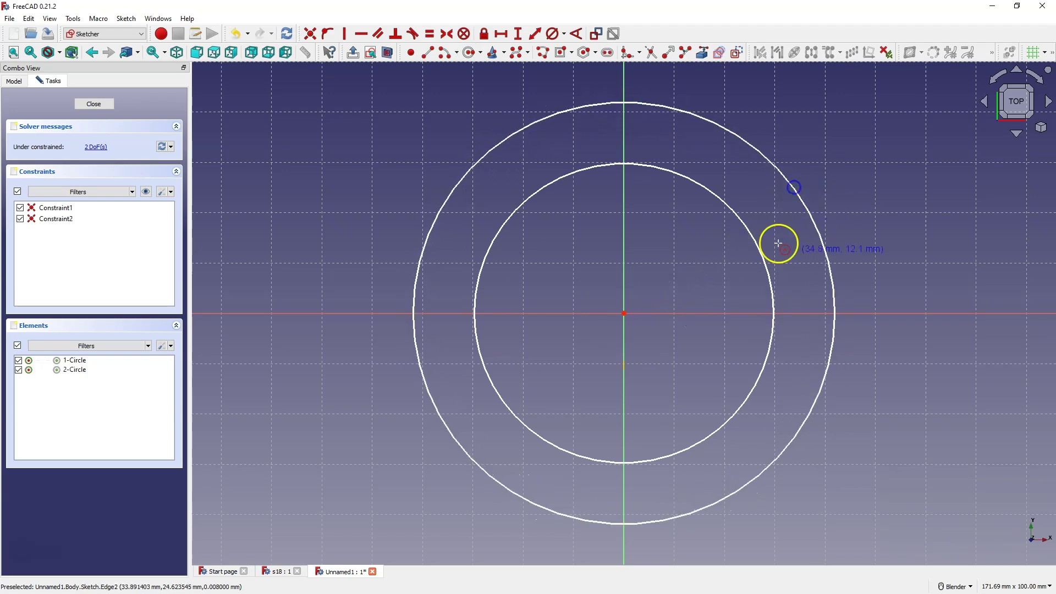
pyautogui.scroll(-3, 651, 312)
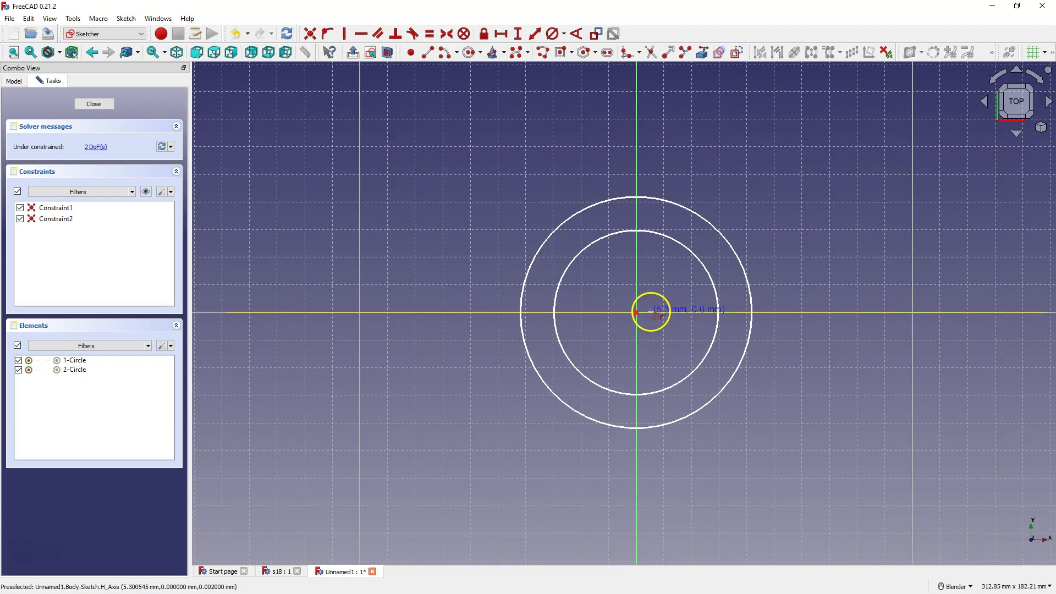
# - Draw concentric hole and lug circle pairs at the upper-left and upper-right positions
pyautogui.click(480, 190)
pyautogui.click(488, 202)
pyautogui.click(480, 190)
pyautogui.click(504, 214)
pyautogui.click(764, 199)
pyautogui.click(793, 200)
pyautogui.click(764, 199)
pyautogui.click(775, 197)
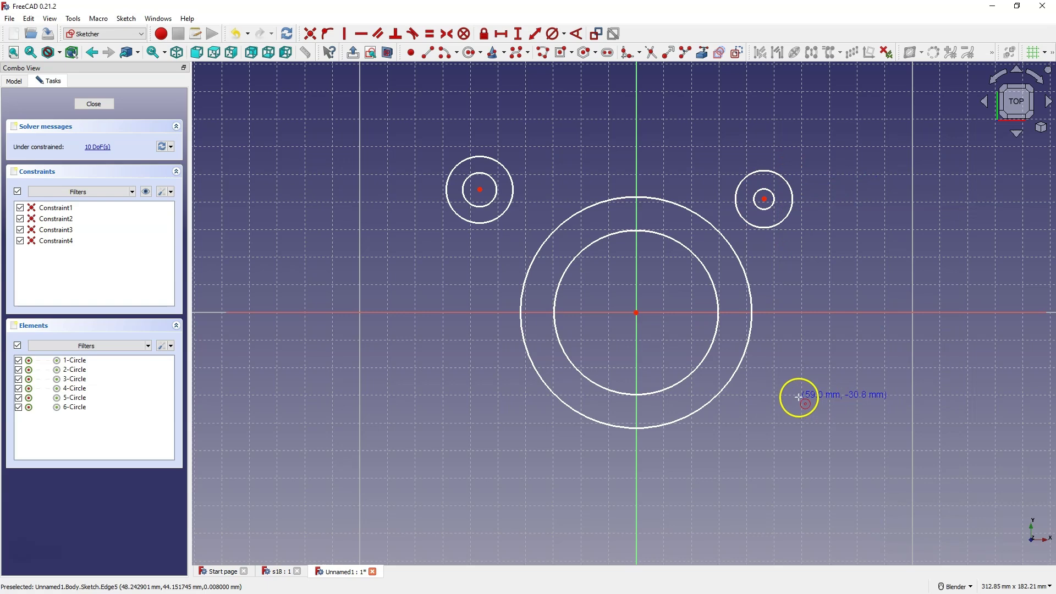
# - Draw concentric hole and lug circle pairs at the lower-right and lower-left positions
pyautogui.click(796, 423)
pyautogui.click(786, 423)
pyautogui.click(801, 454)
pyautogui.click(471, 426)
pyautogui.click(478, 434)
pyautogui.click(471, 427)
pyautogui.click(488, 453)
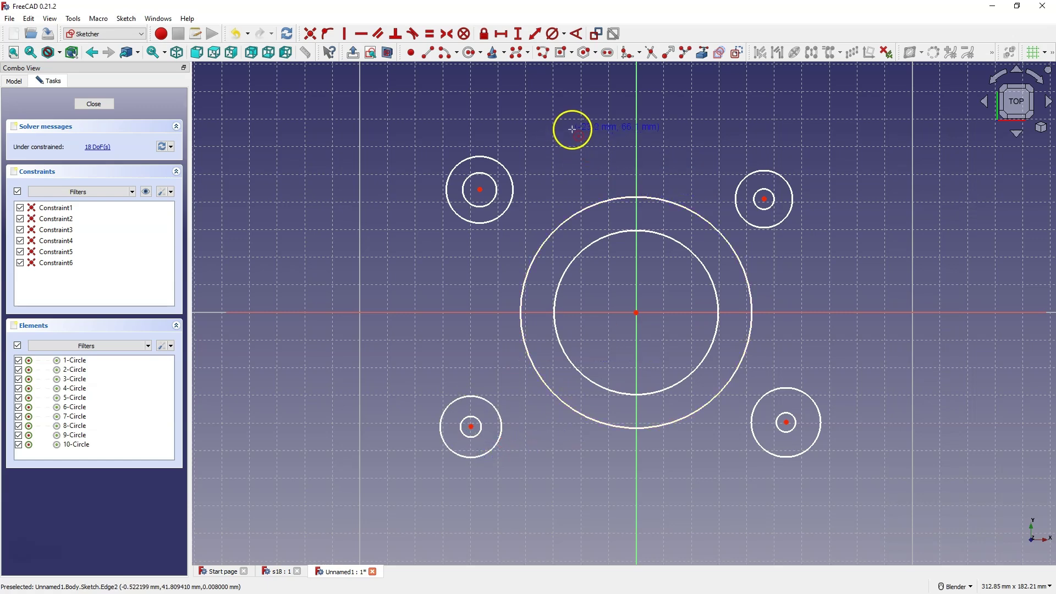
pyautogui.click(553, 33)
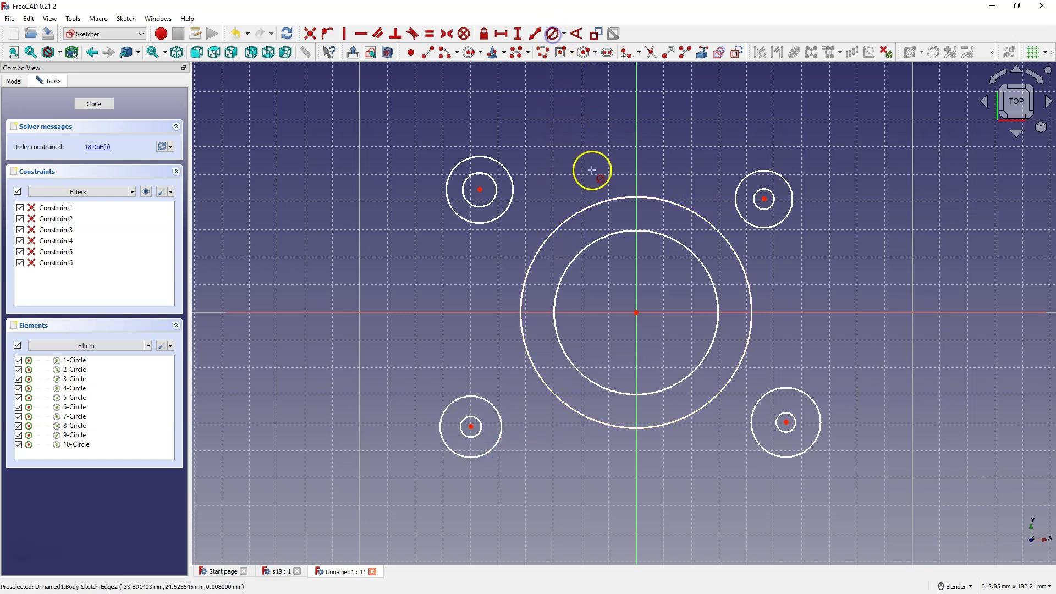
# - Set diameters of 80 and 100 mm on the central circles, 10 mm on a hole, and 30 mm on a lug
pyautogui.click(596, 239)
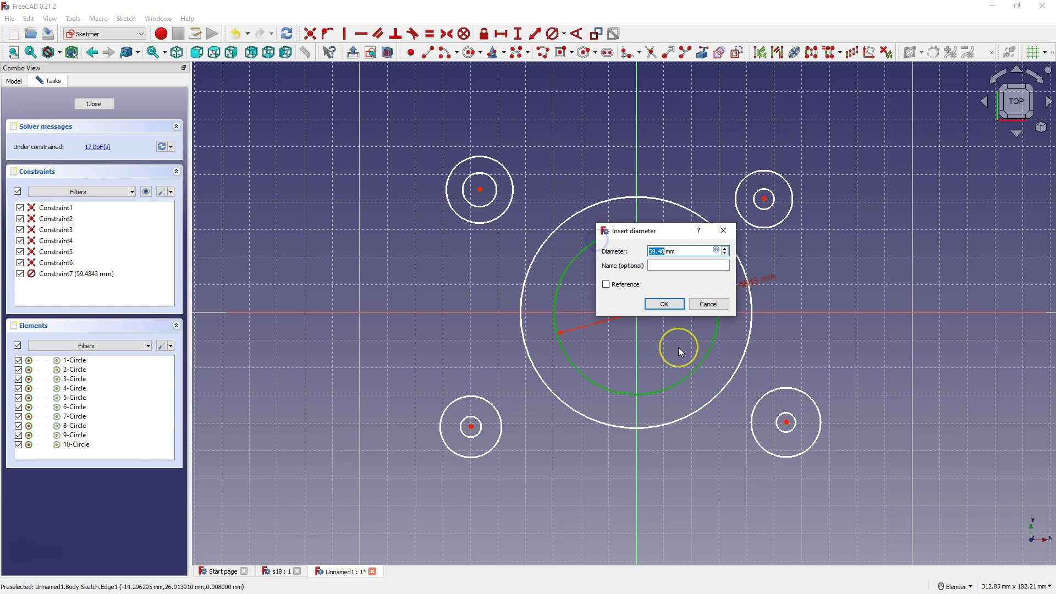
pyautogui.write('80')
pyautogui.press('Return')
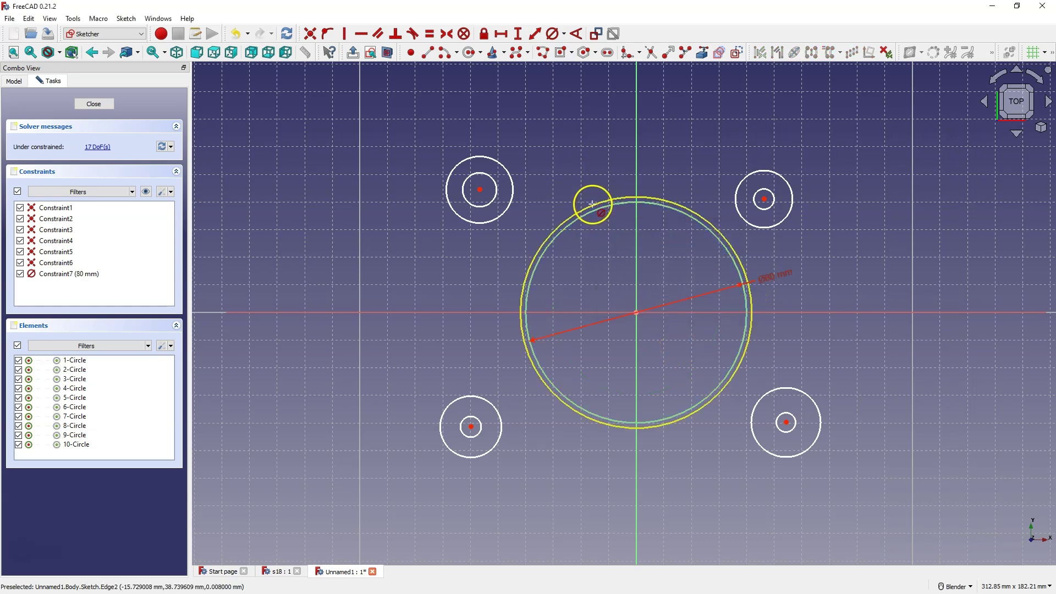
pyautogui.click(592, 207)
pyautogui.write('100')
pyautogui.press('Return')
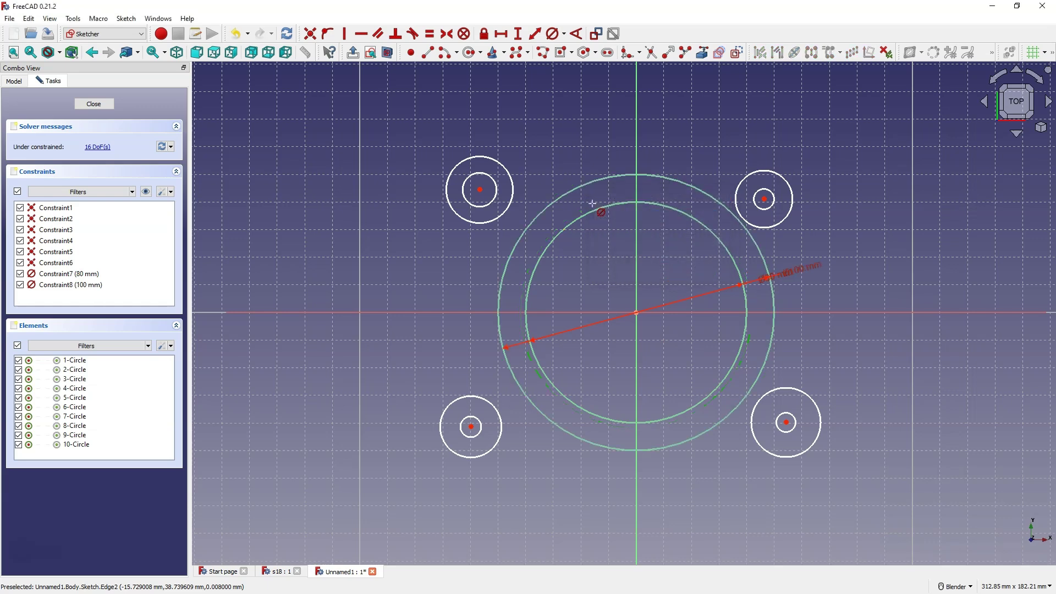
pyautogui.click(480, 205)
pyautogui.write('10')
pyautogui.press('Return')
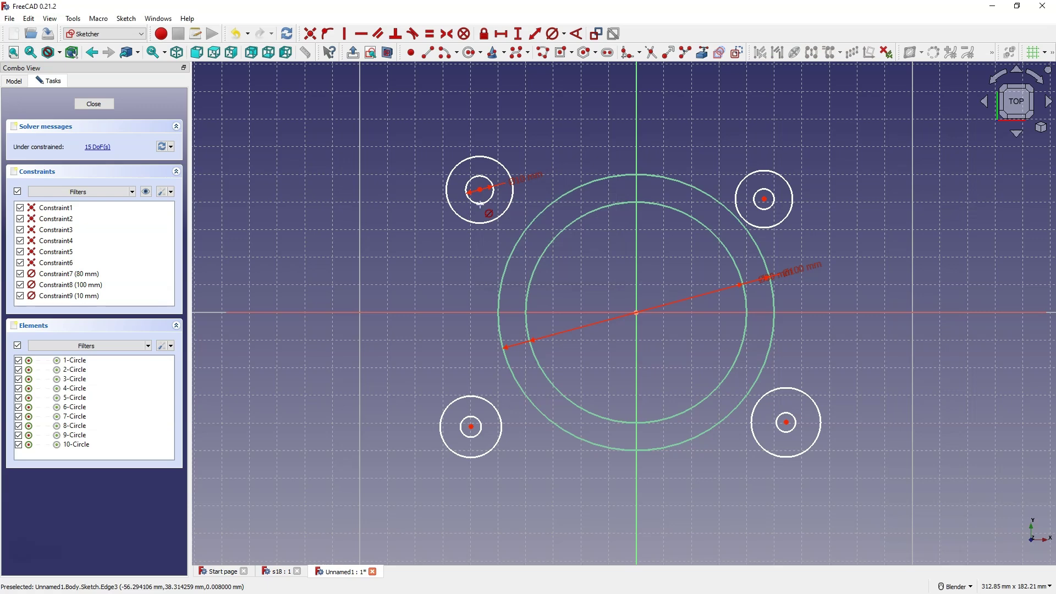
pyautogui.click(456, 166)
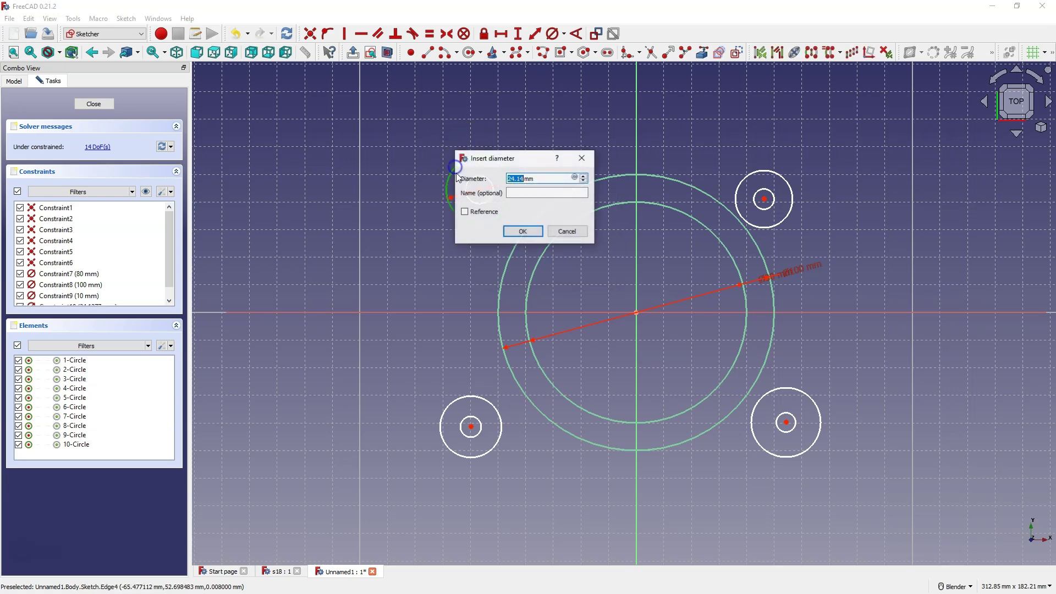
pyautogui.press('Return')
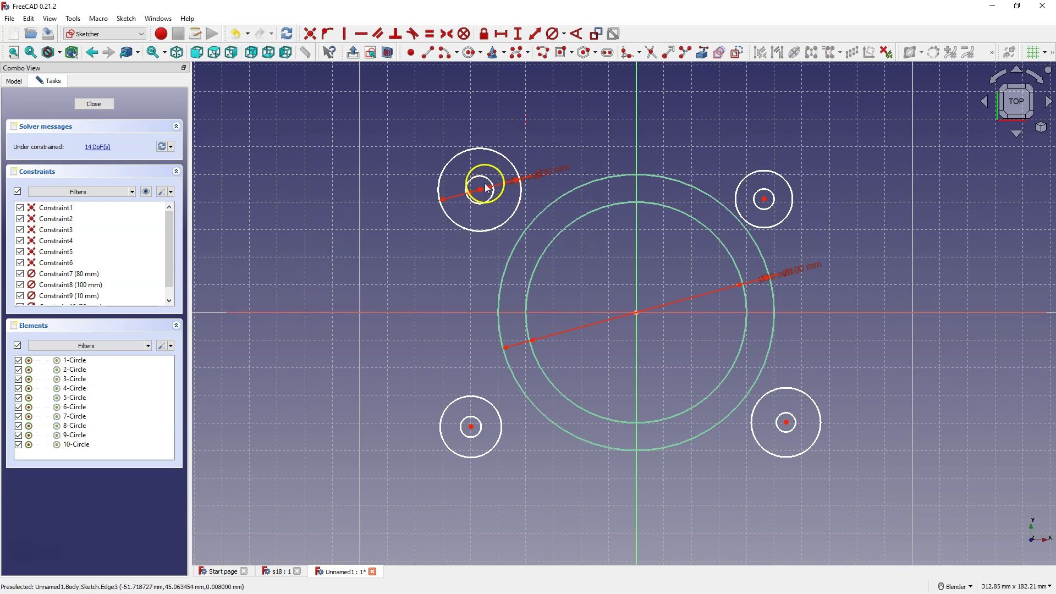
# - Constrain the four hole circles equal and the four lug circles equal
pyautogui.click(482, 176)
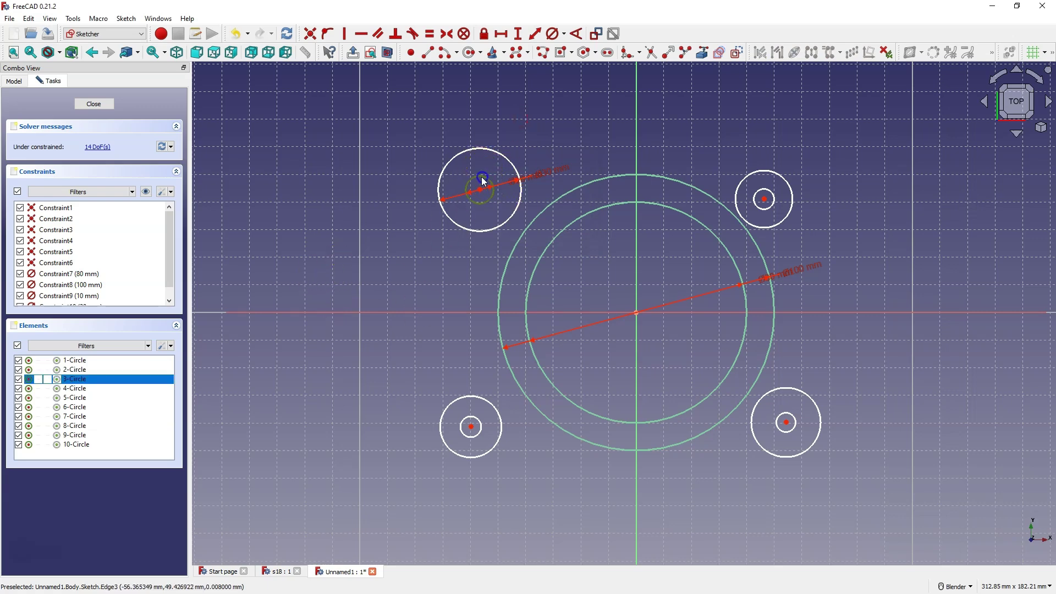
pyautogui.click(764, 190)
pyautogui.click(779, 418)
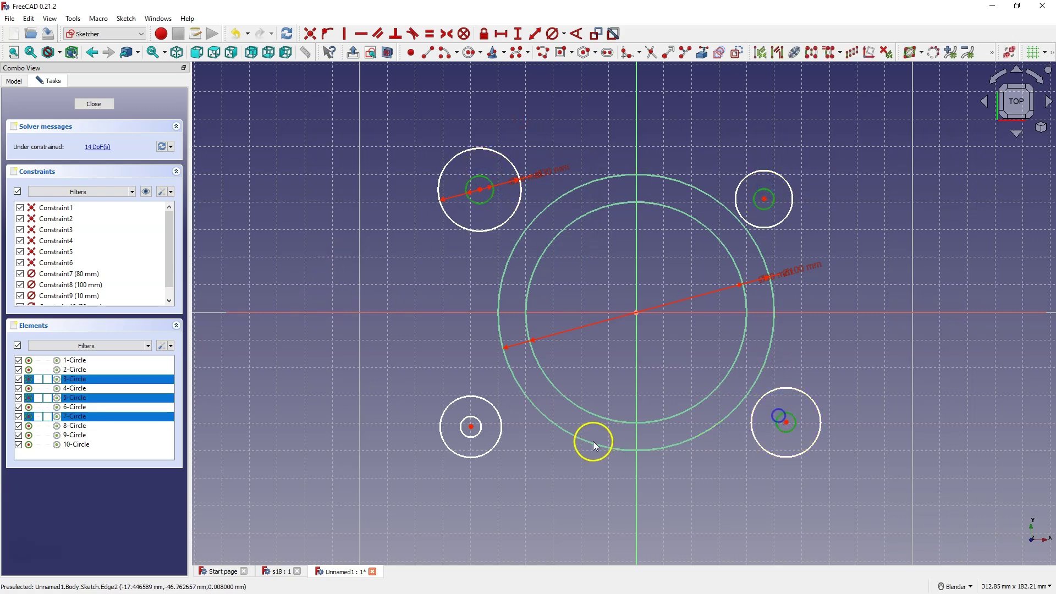
pyautogui.click(465, 421)
pyautogui.click(429, 34)
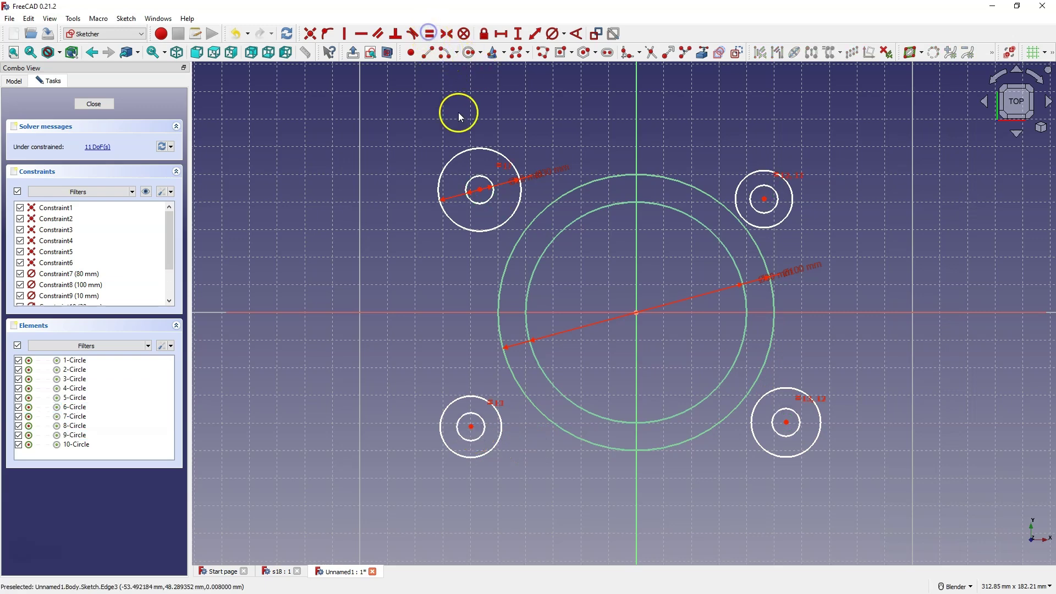
pyautogui.click(466, 158)
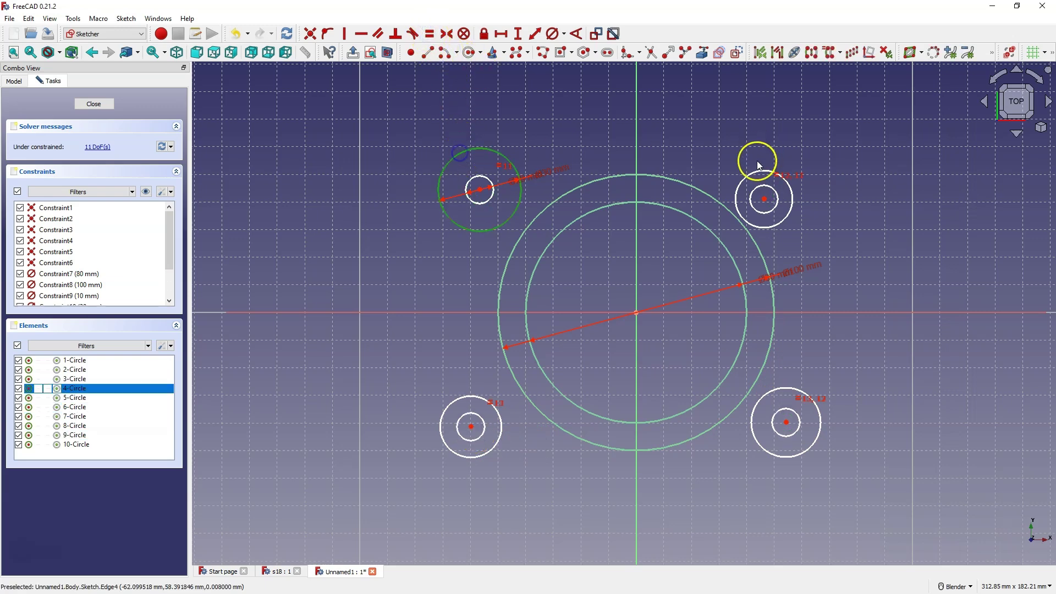
pyautogui.click(747, 175)
pyautogui.click(794, 388)
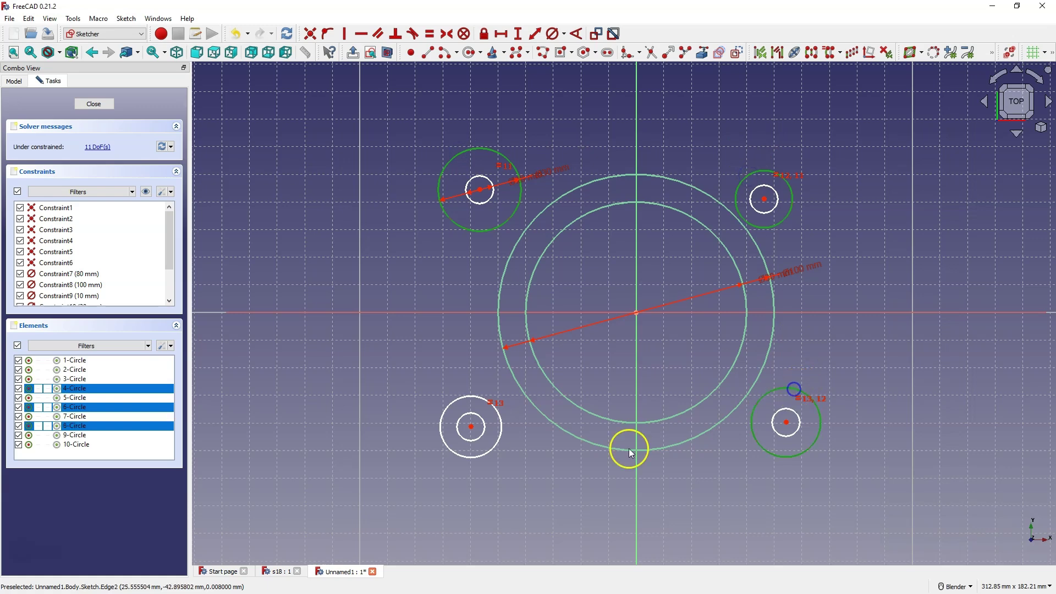
pyautogui.click(495, 451)
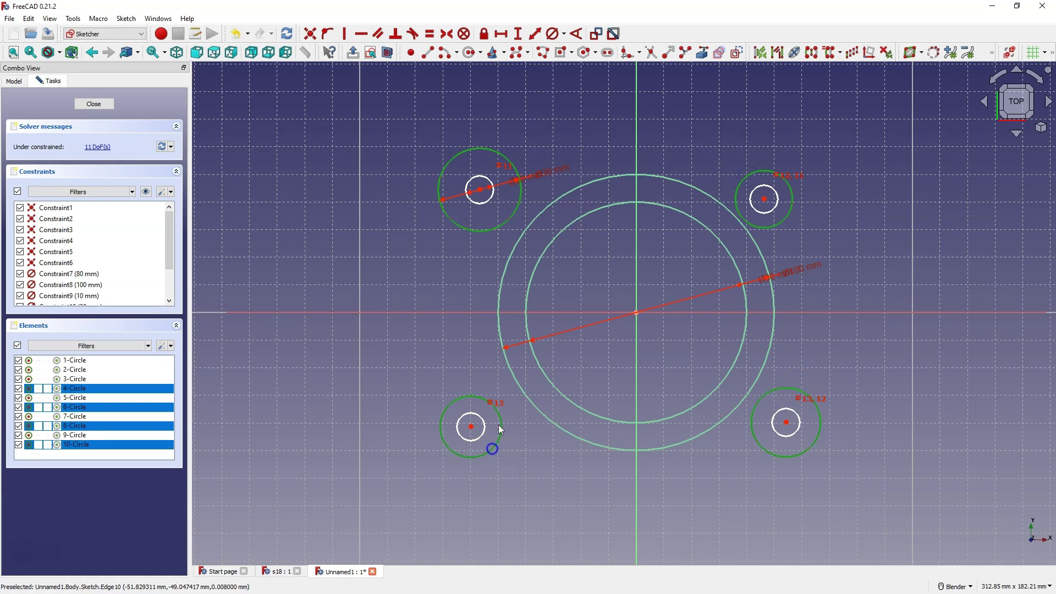
pyautogui.click(430, 35)
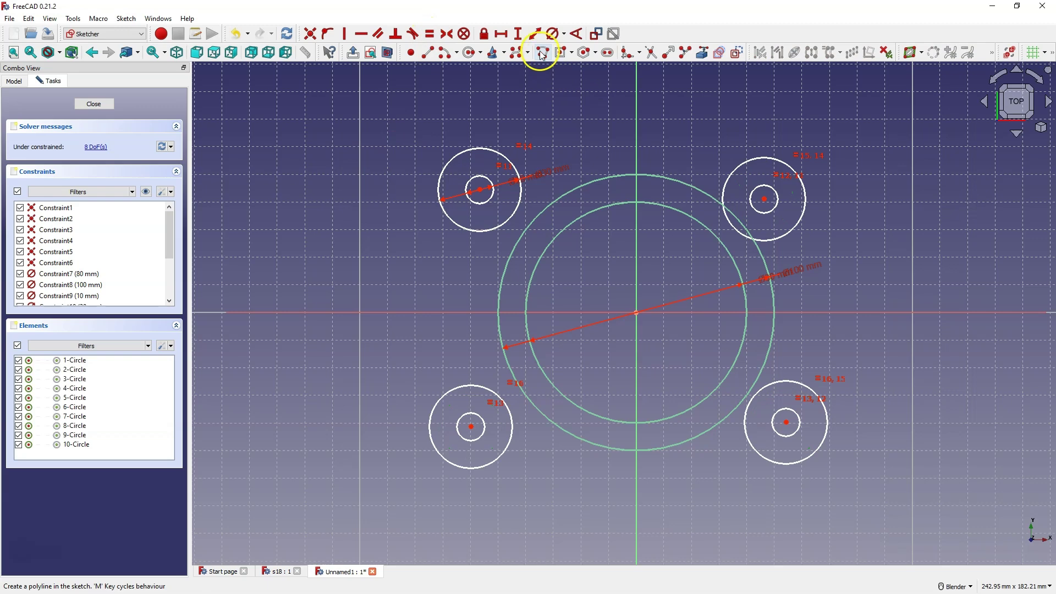
# - Make the top holes symmetric about the vertical axis and the left holes about the horizontal axis
pyautogui.click(480, 191)
pyautogui.click(760, 198)
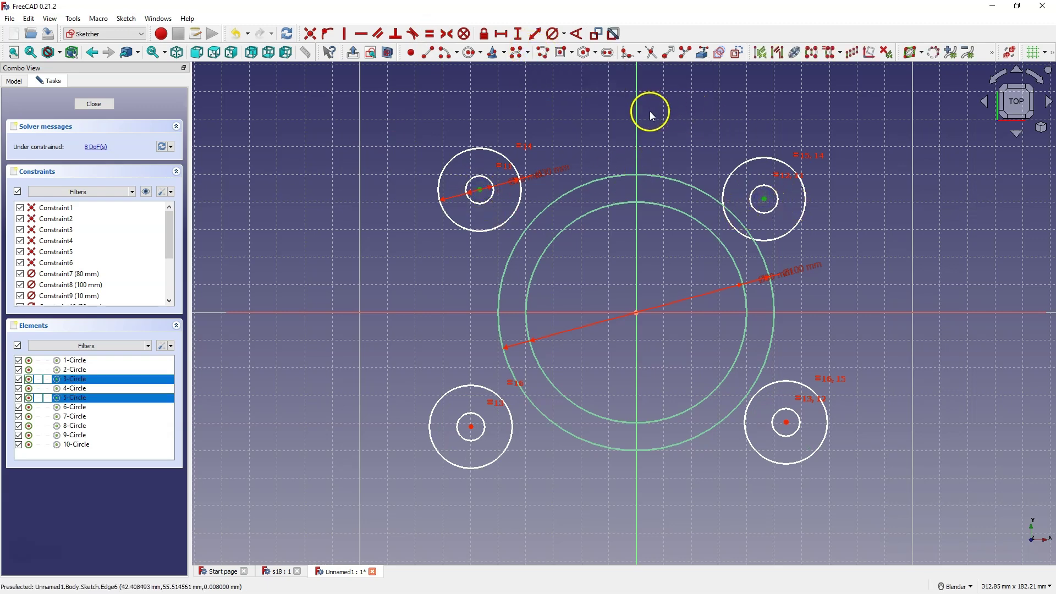
pyautogui.click(637, 119)
pyautogui.click(447, 33)
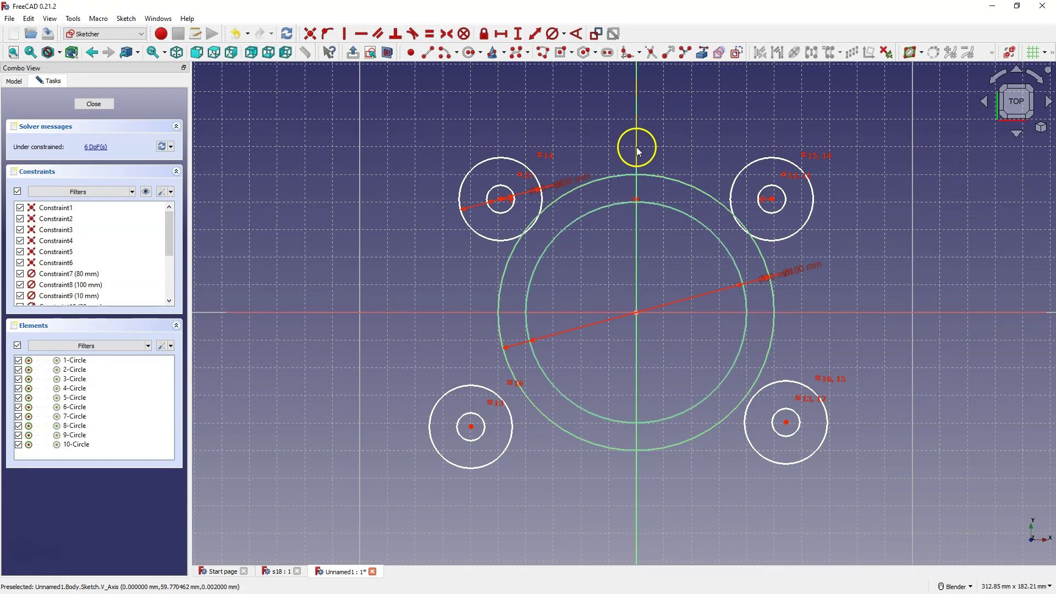
pyautogui.click(472, 427)
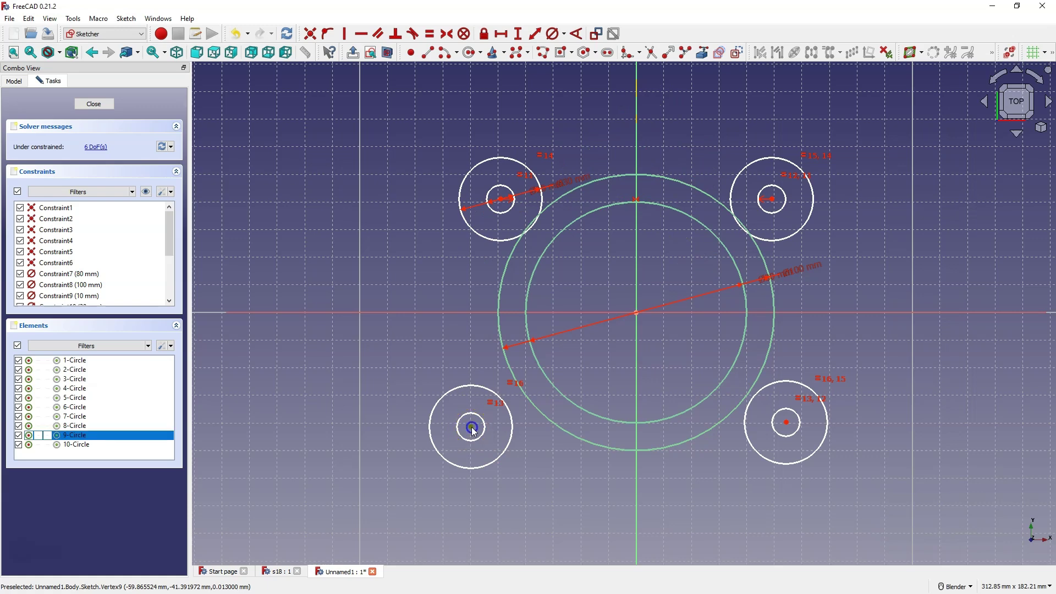
pyautogui.click(510, 202)
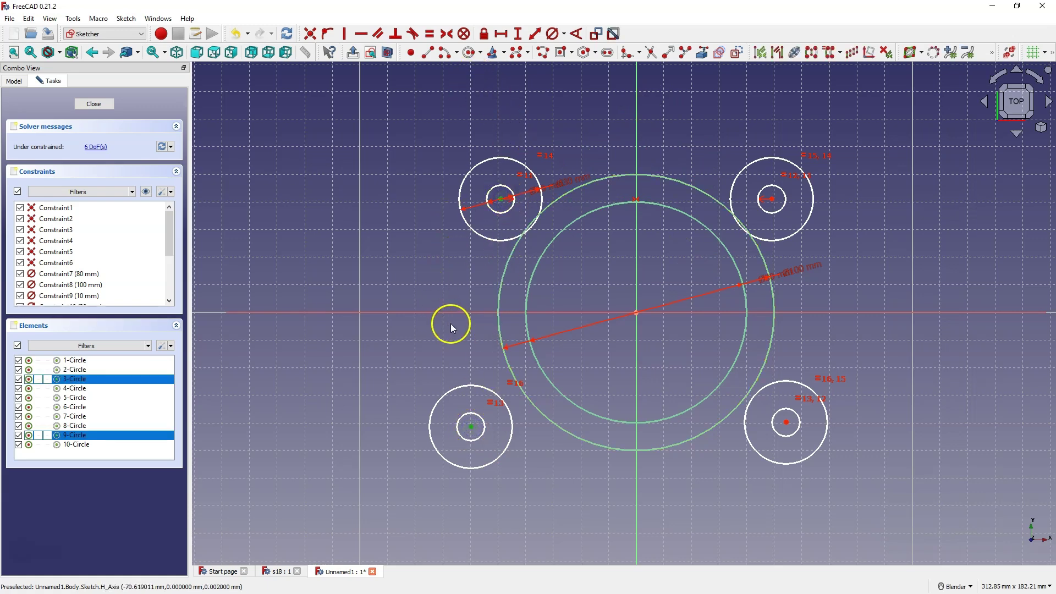
pyautogui.click(461, 311)
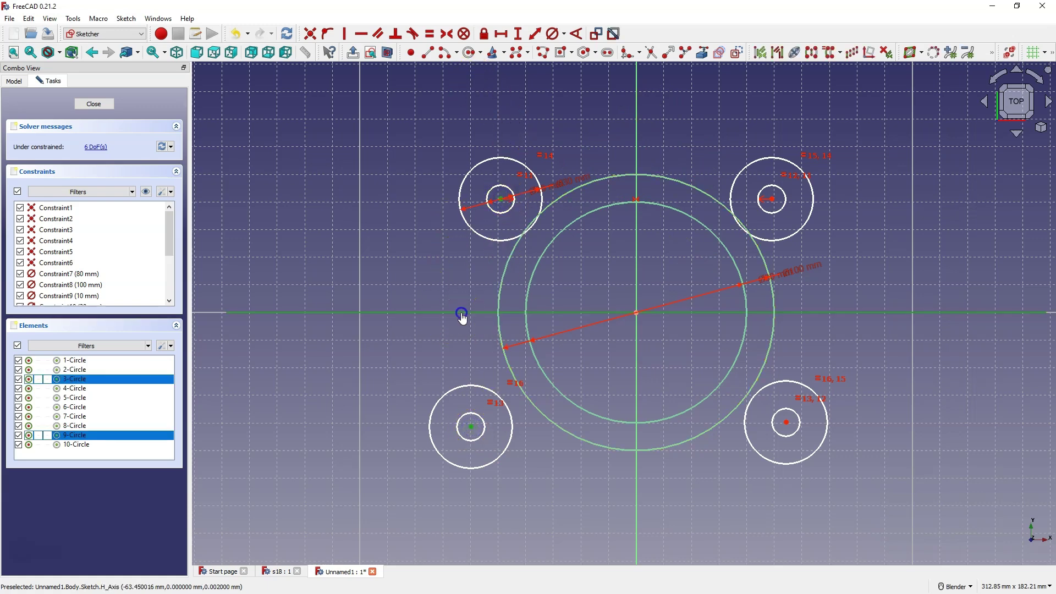
pyautogui.click(448, 36)
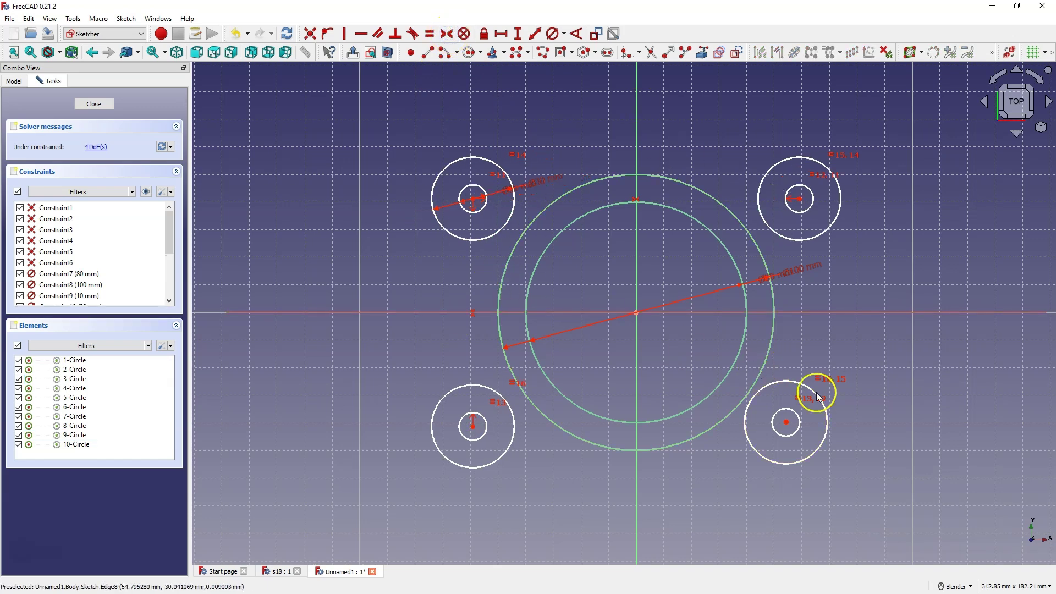
# - Make the bottom hole centres symmetric about the vertical axis and drag the lugs outward
pyautogui.click(787, 423)
pyautogui.click(473, 426)
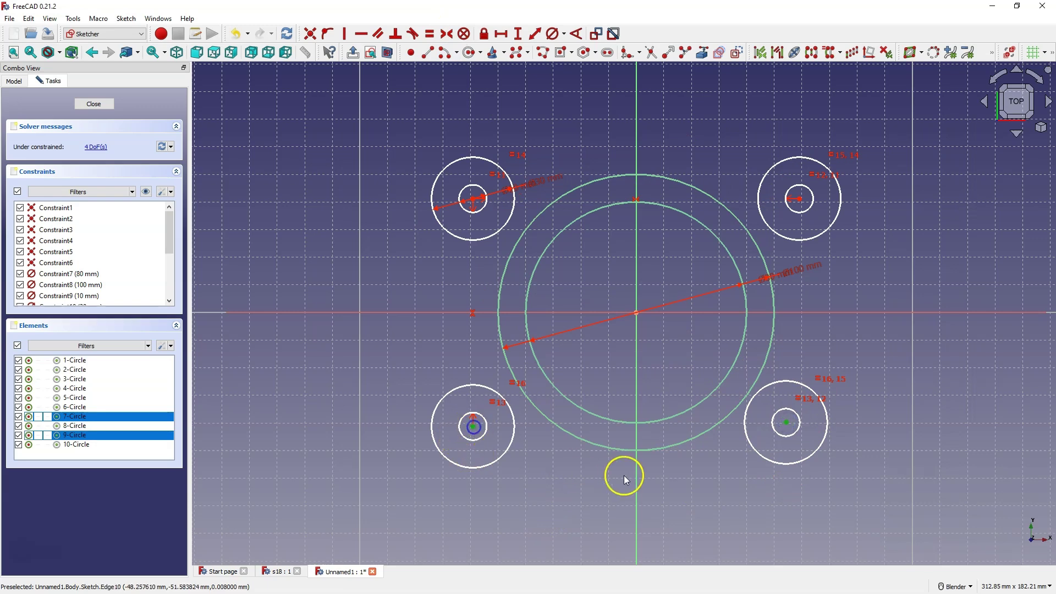
pyautogui.click(638, 475)
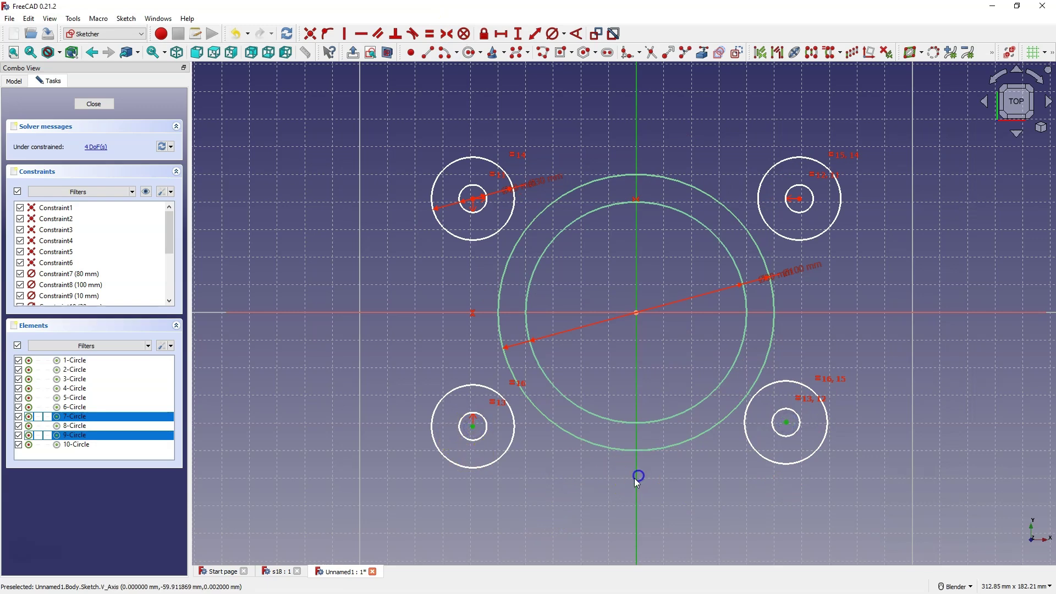
pyautogui.click(446, 33)
pyautogui.click(471, 204)
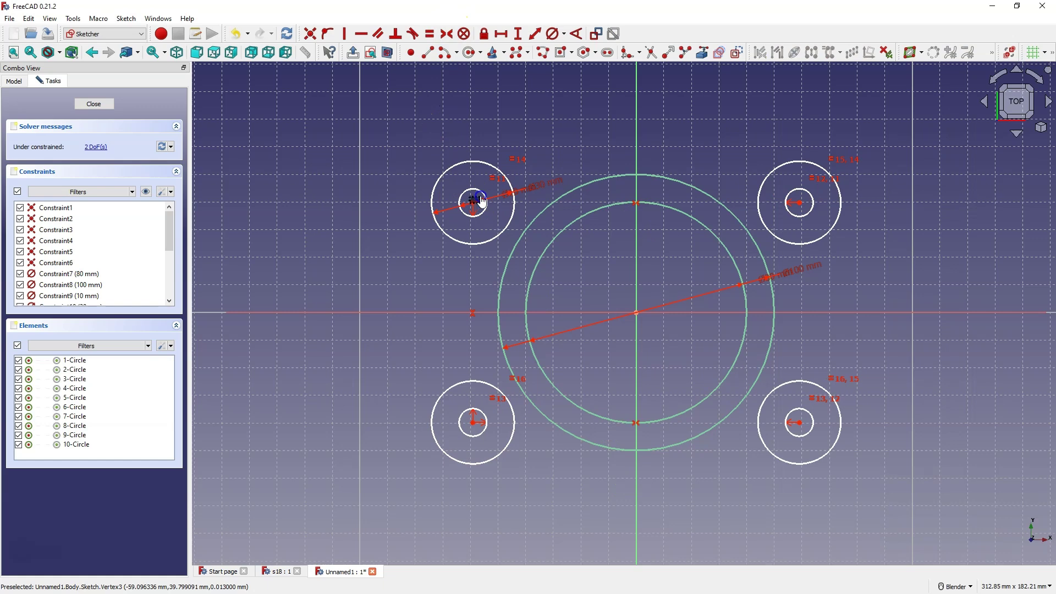
pyautogui.click(473, 204)
pyautogui.moveTo(473, 205); pyautogui.dragTo(455, 177)
pyautogui.click(653, 127)
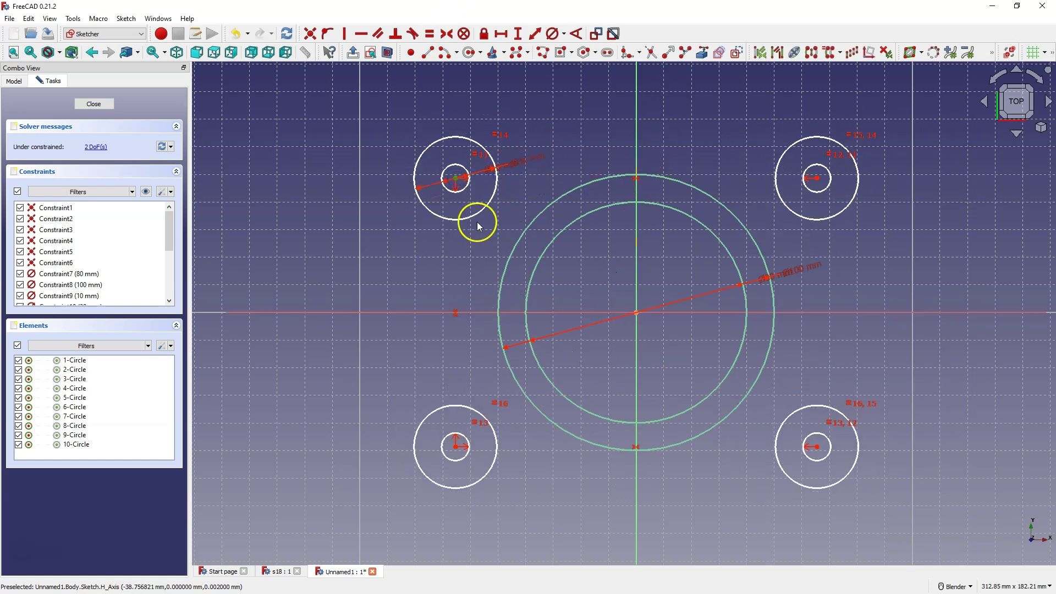
pyautogui.click(520, 113)
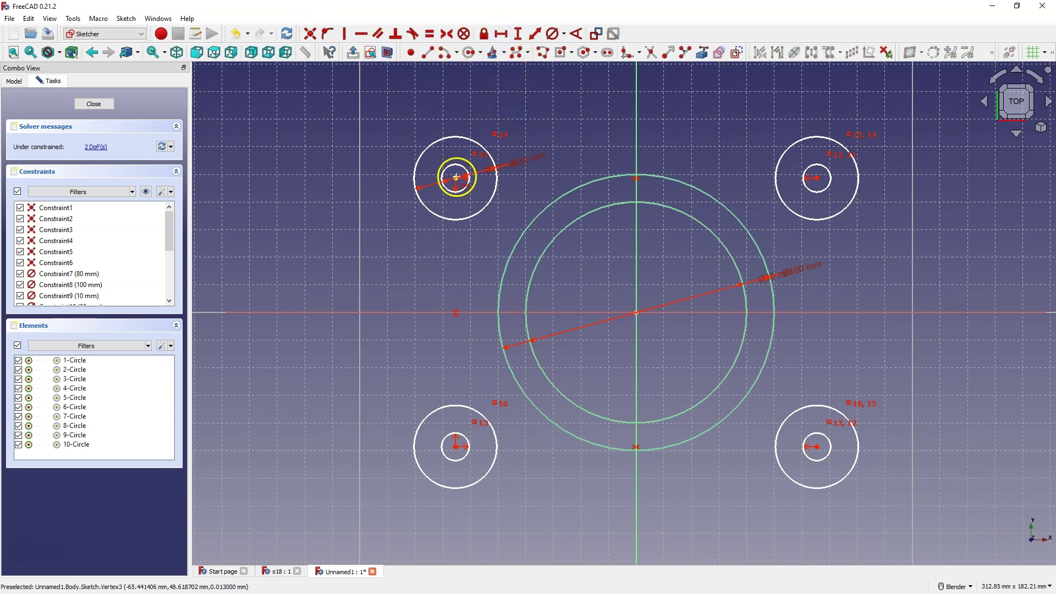
# - Set 80 mm horizontal spacing between the top hole centres and 80 mm vertical spacing between the left ones
pyautogui.click(453, 166)
pyautogui.click(816, 178)
pyautogui.write('l')
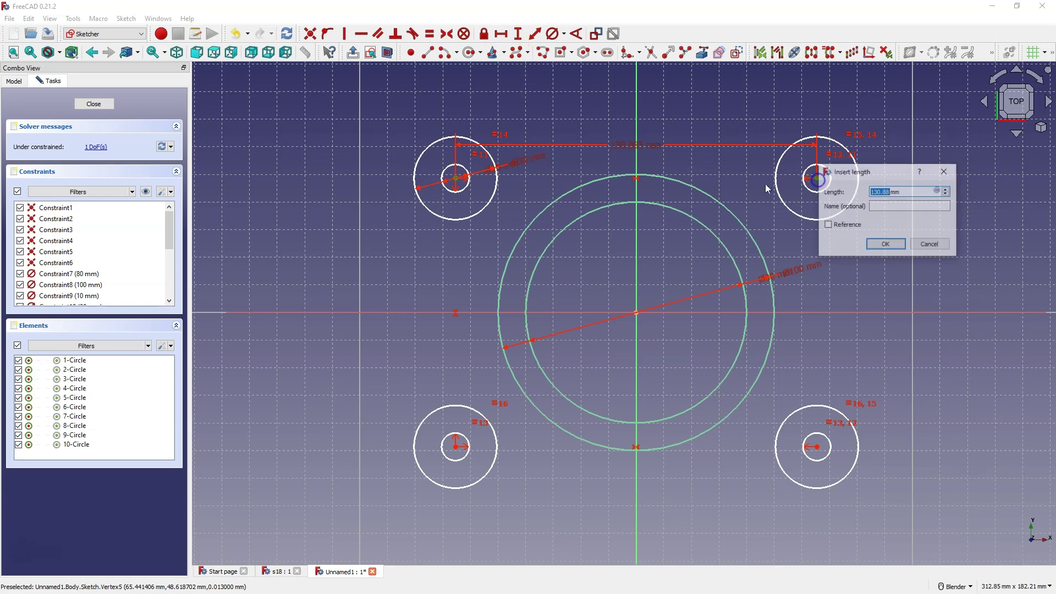
pyautogui.write('80')
pyautogui.press('Return')
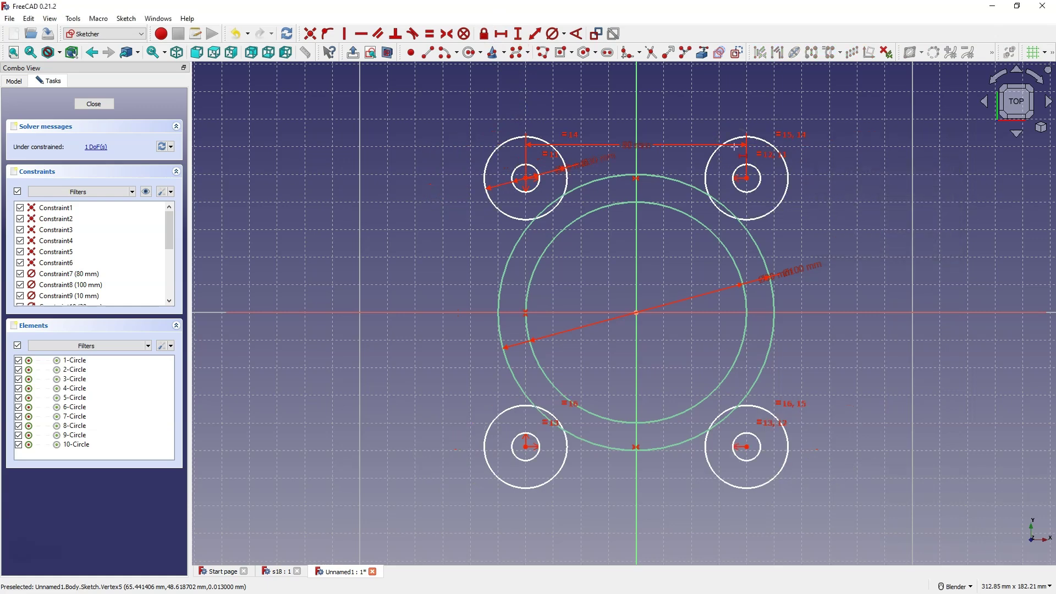
pyautogui.click(518, 33)
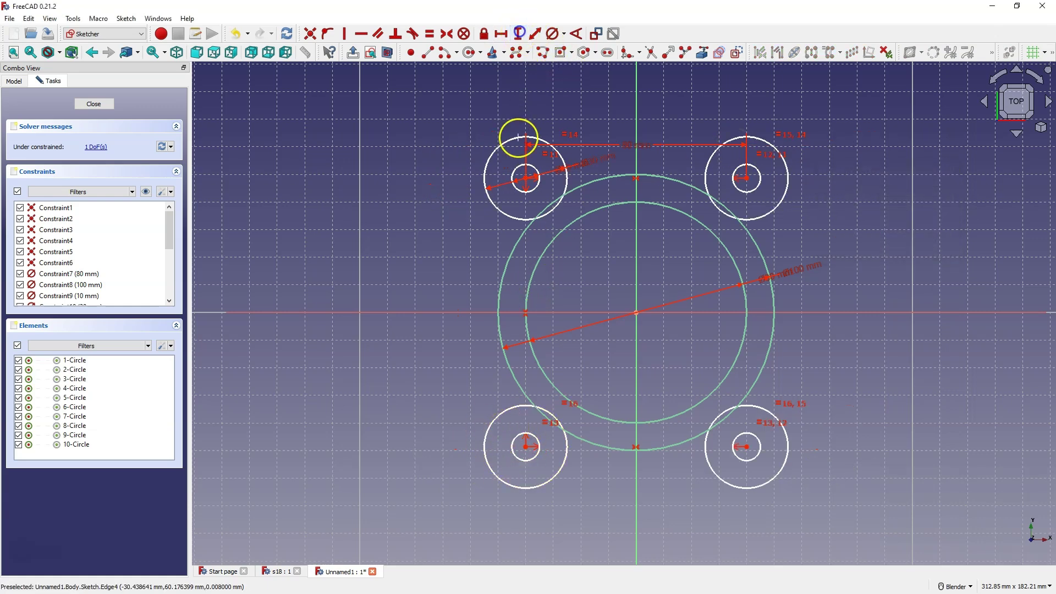
pyautogui.click(526, 178)
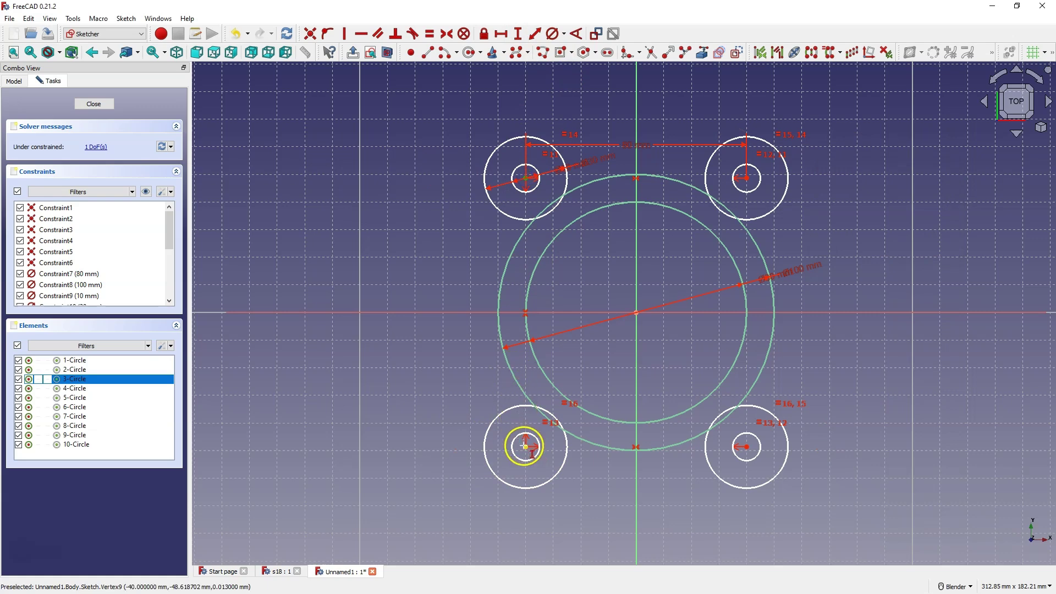
pyautogui.click(526, 447)
pyautogui.click(475, 309)
pyautogui.write('80')
pyautogui.press('Return')
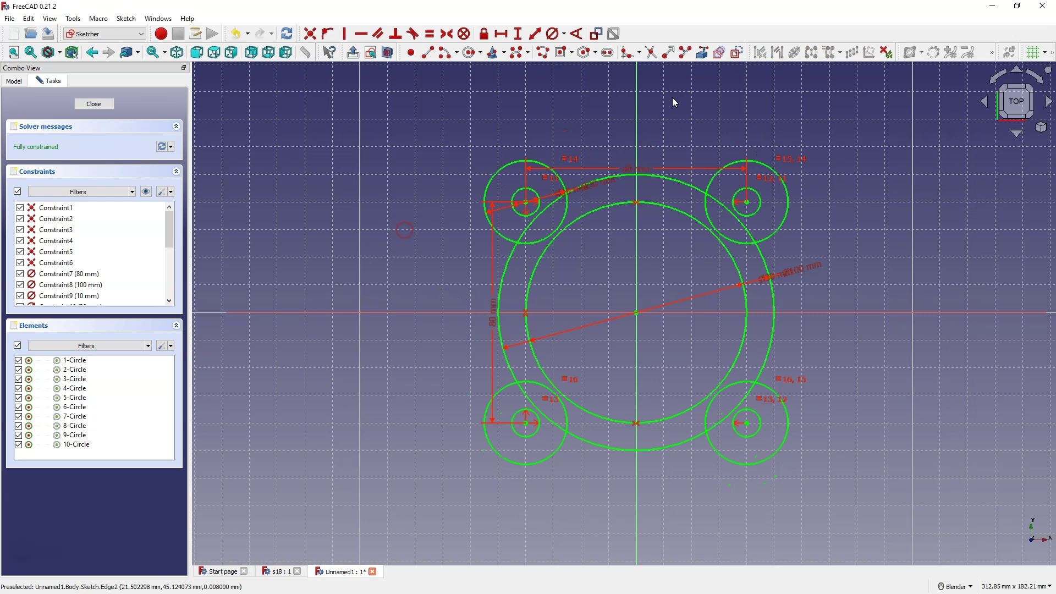
# - Trim the overlapping lug and outer-circle arcs at all four lugs into one outline
pyautogui.click(654, 54)
pyautogui.click(561, 223)
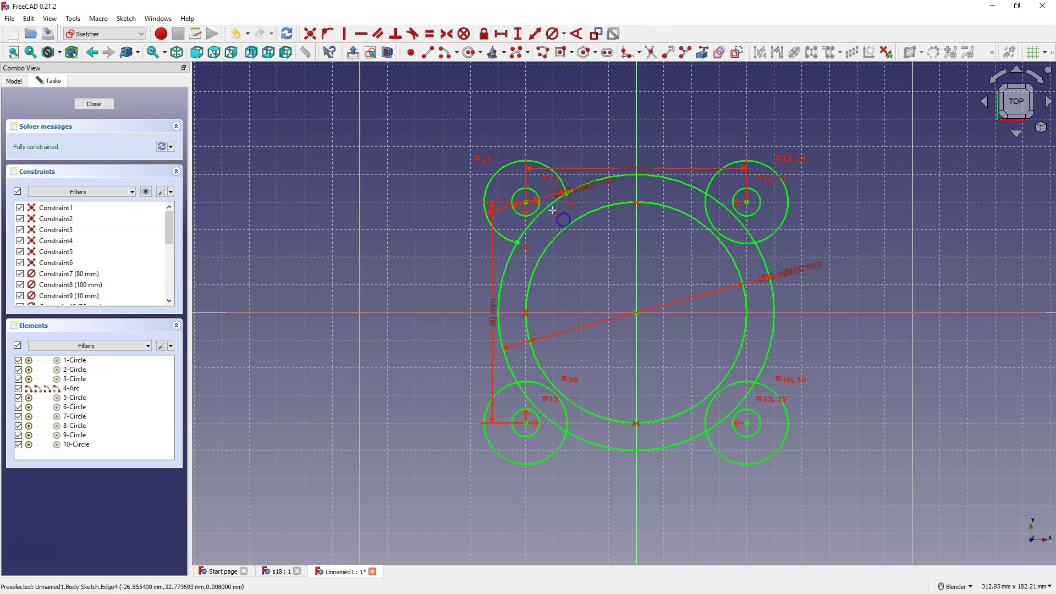
pyautogui.click(549, 208)
pyautogui.click(719, 199)
pyautogui.click(720, 199)
pyautogui.click(748, 380)
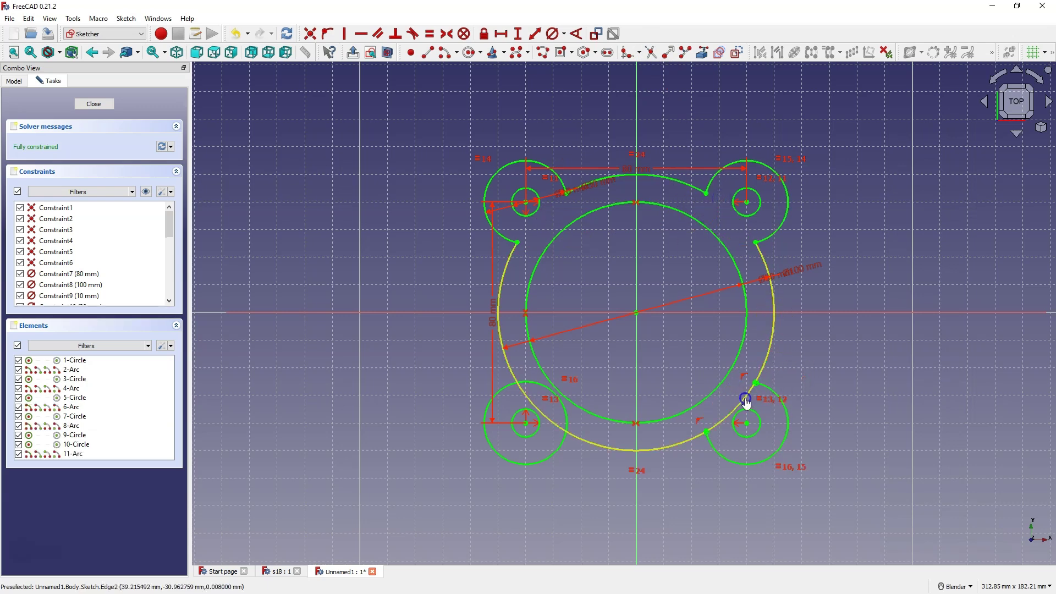
pyautogui.click(746, 402)
pyautogui.click(566, 420)
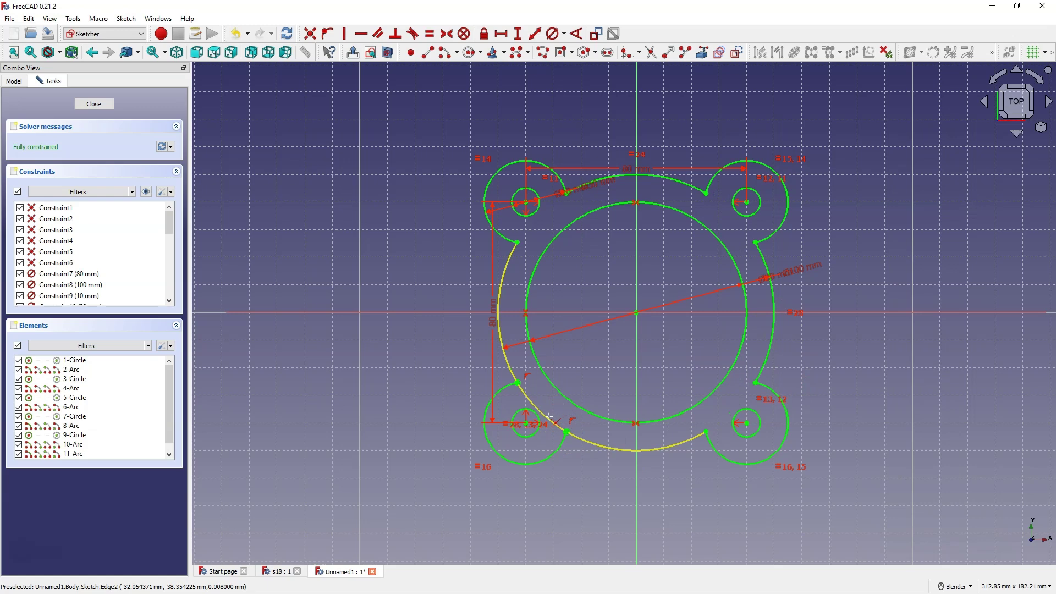
pyautogui.click(550, 416)
# - Change the inner circle's diameter from 80 mm to 60 mm
pyautogui.moveTo(549, 416); pyautogui.dragTo(500, 383, button='right')
pyautogui.moveTo(742, 243); pyautogui.dragTo(646, 225)
pyautogui.doubleClick(639, 224)
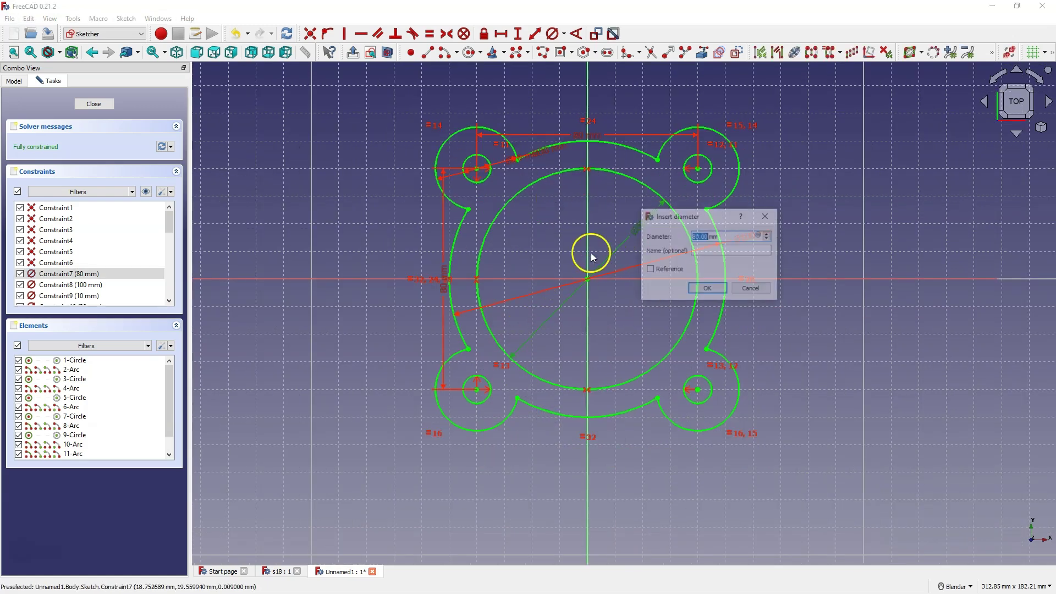
pyautogui.write('60')
pyautogui.press('Return')
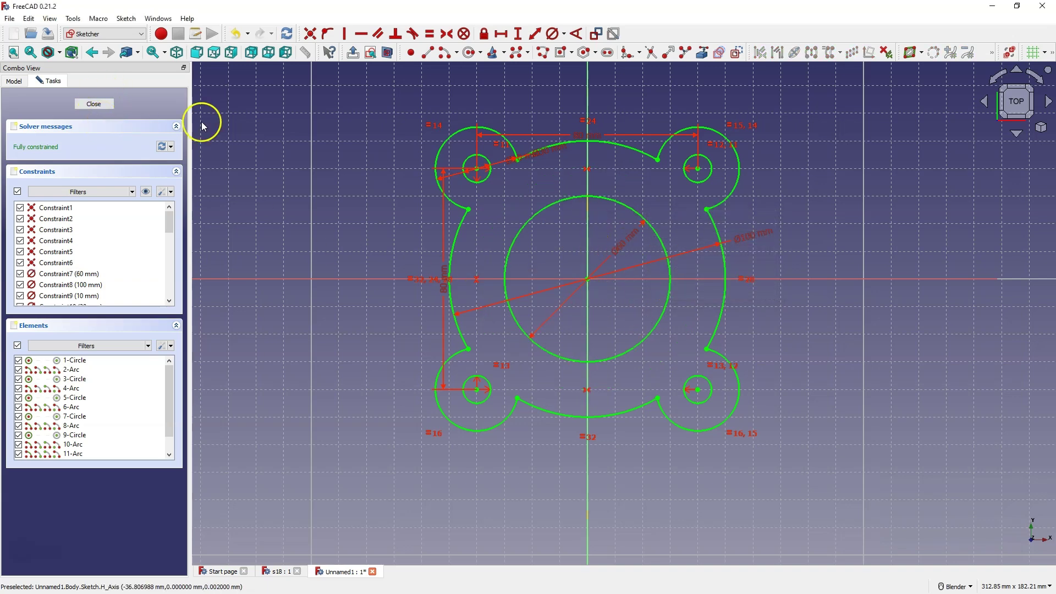
# - Close the sketch and pad it into a 10 mm thick plate
pyautogui.click(104, 104)
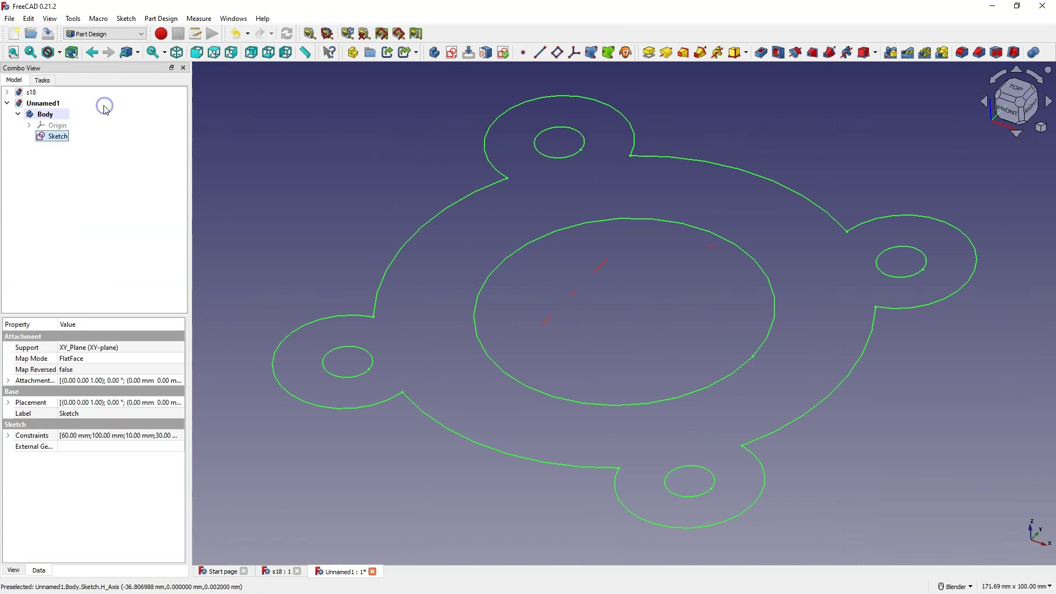
pyautogui.click(648, 52)
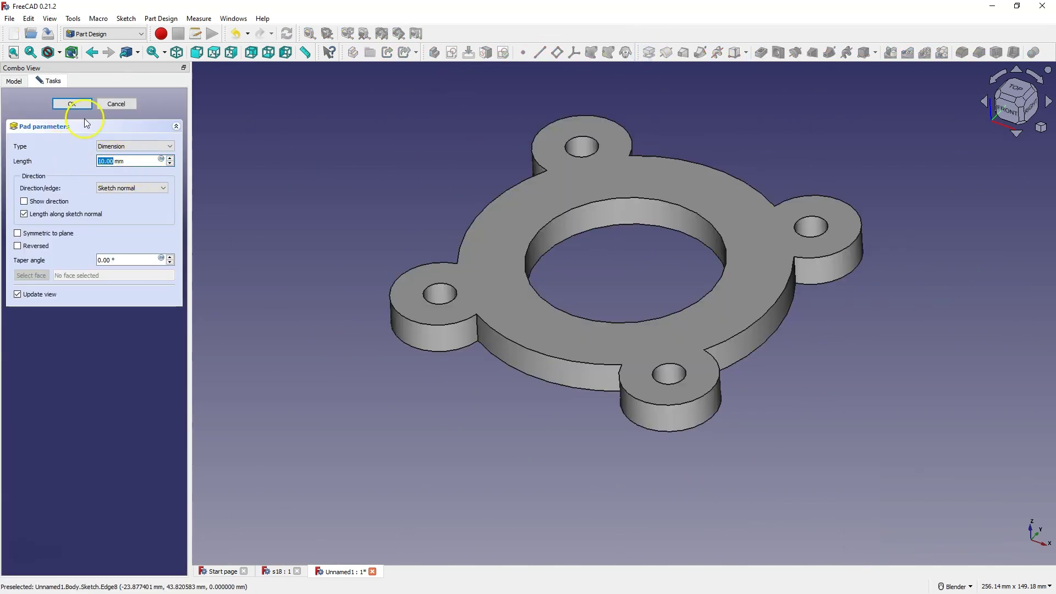
pyautogui.click(72, 104)
pyautogui.moveTo(638, 250); pyautogui.dragTo(550, 308, button='middle')
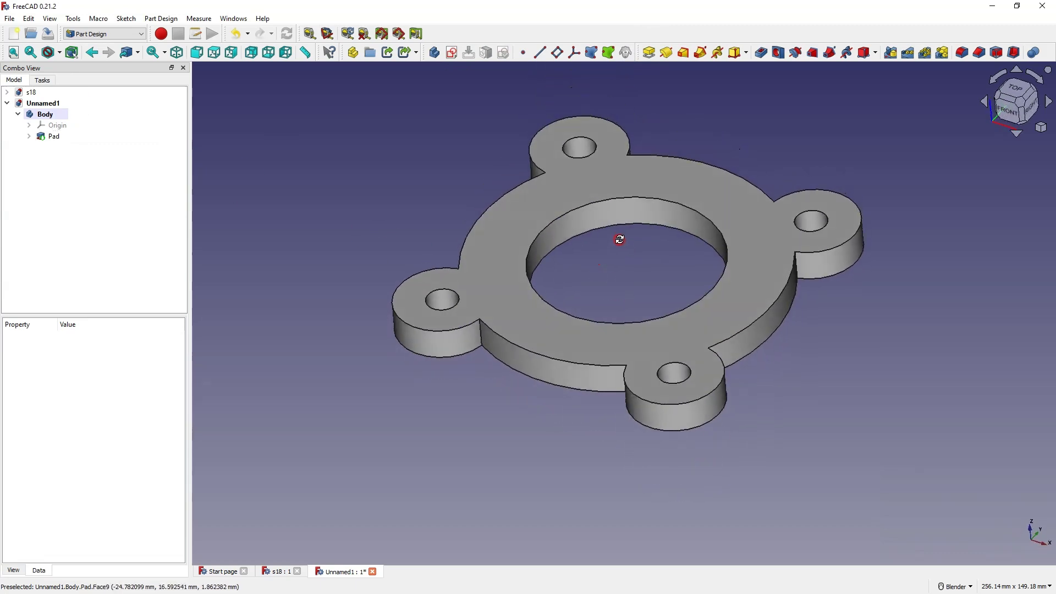
pyautogui.click(481, 330)
pyautogui.moveTo(475, 372); pyautogui.dragTo(544, 371, button='middle')
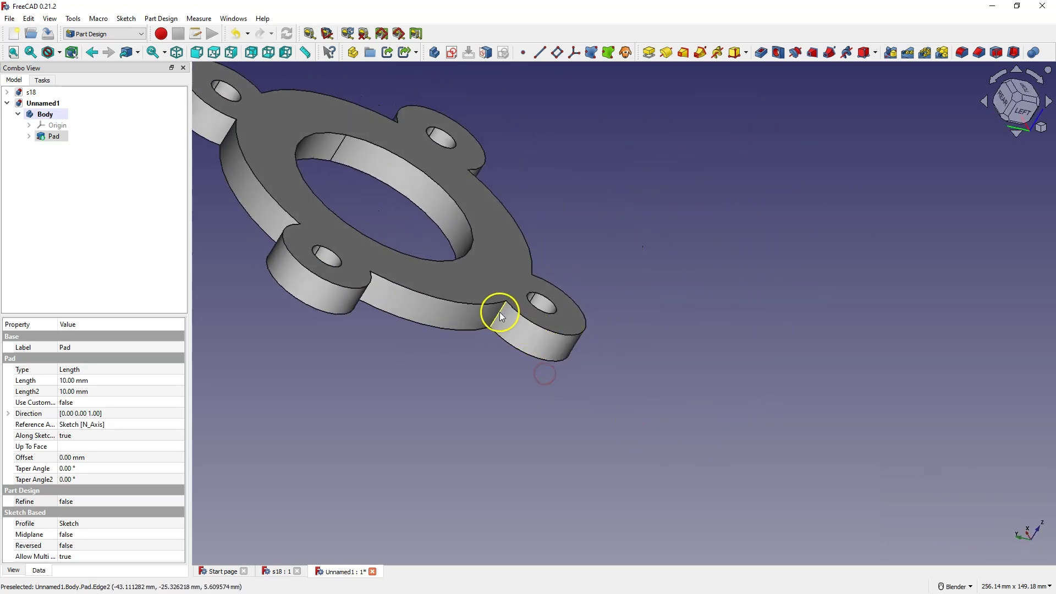
pyautogui.moveTo(502, 311); pyautogui.dragTo(879, 254, button='middle')
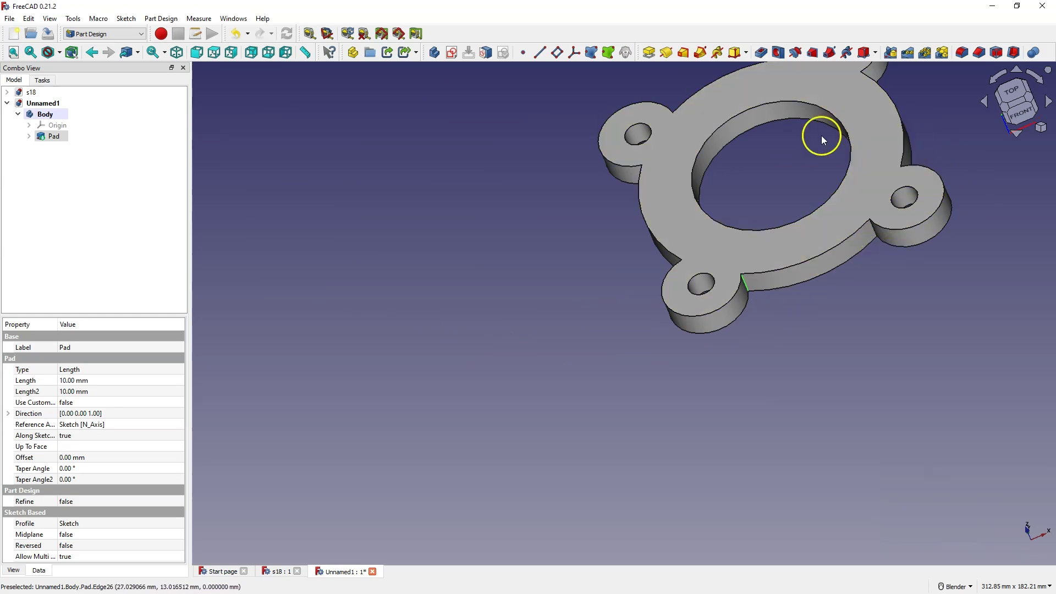
pyautogui.scroll(-3, 648, 295)
pyautogui.scroll(3, 836, 148)
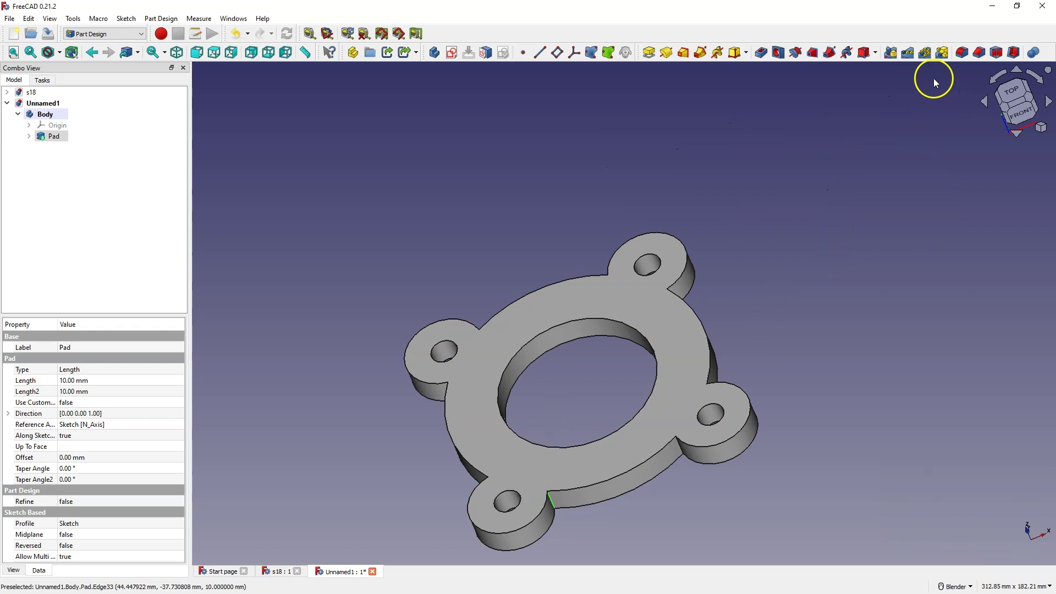
# - Round Edge5 and Edge2 with a 10 mm fillet, then start a polar pattern of it
pyautogui.click(964, 52)
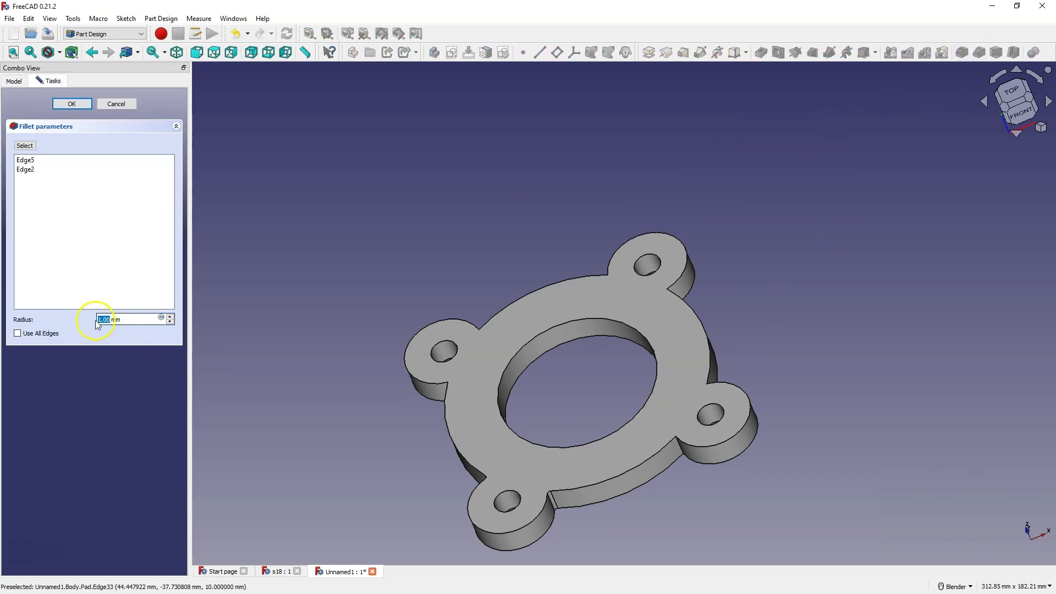
pyautogui.scroll(10, 105, 320)
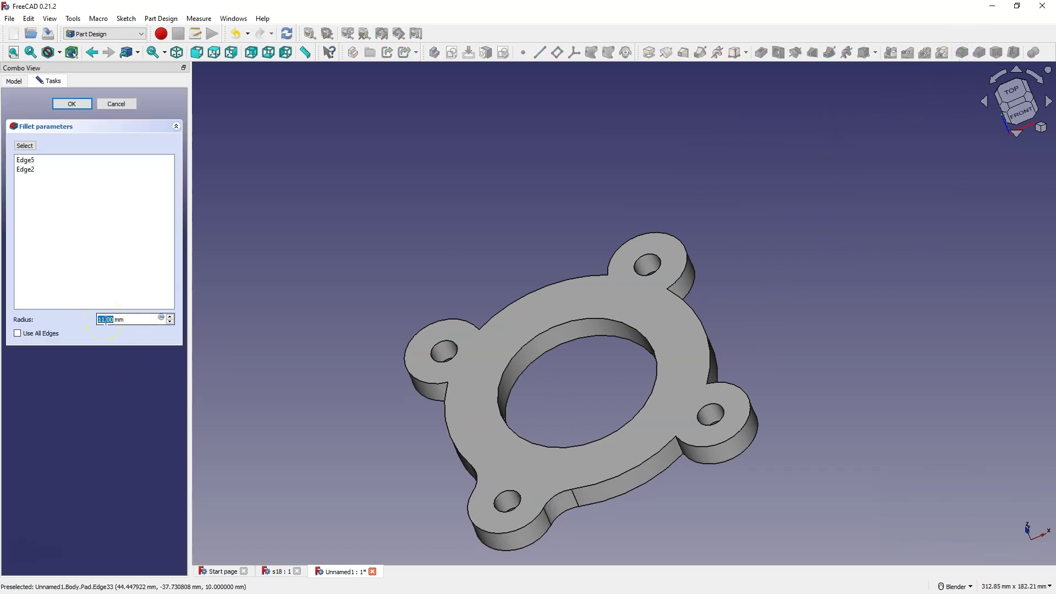
pyautogui.click(72, 104)
pyautogui.moveTo(599, 124); pyautogui.dragTo(538, 226, button='middle')
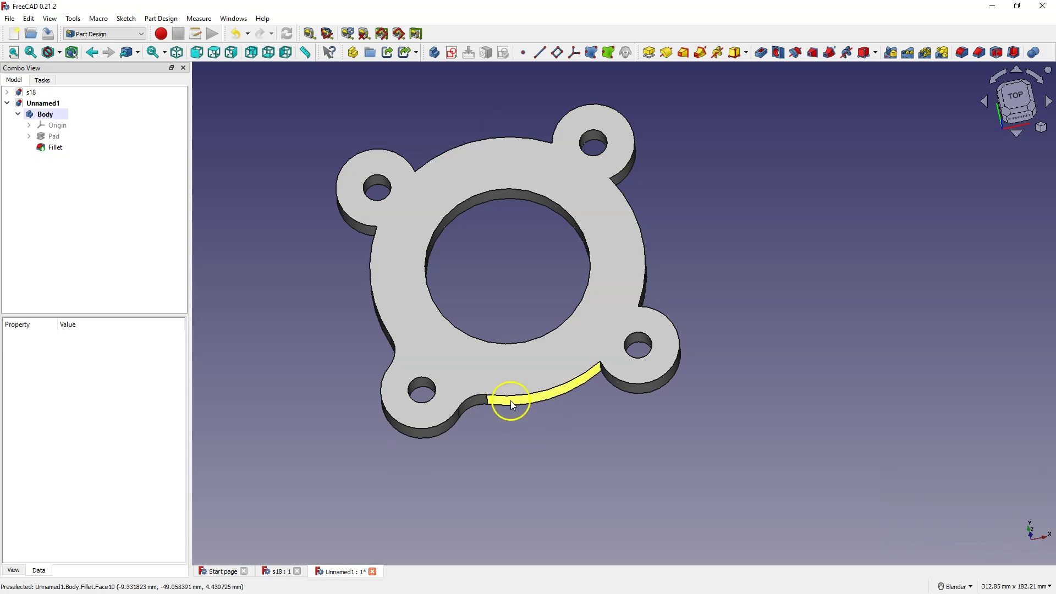
pyautogui.click(57, 147)
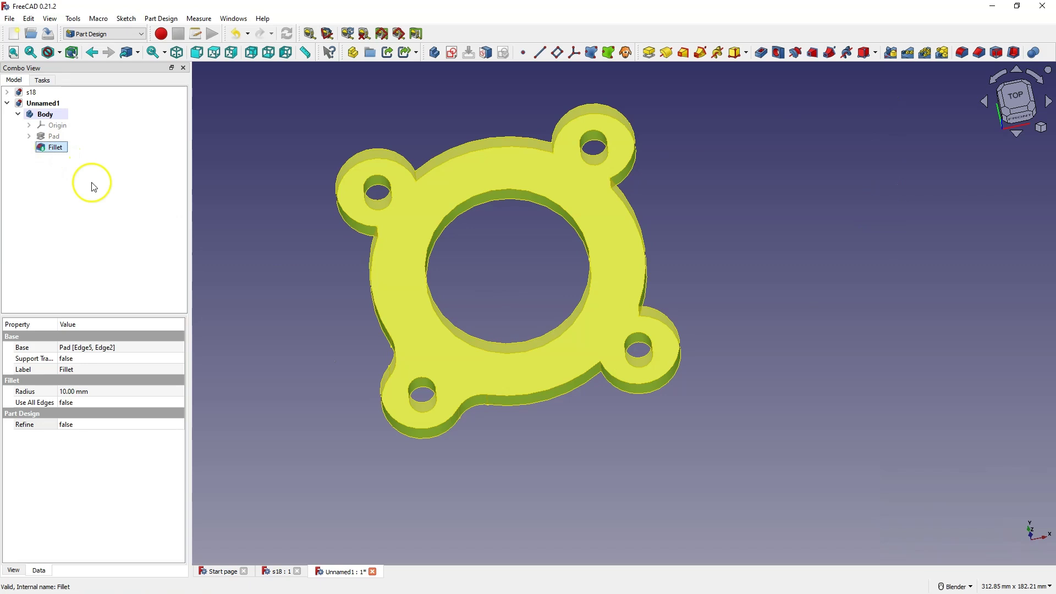
pyautogui.click(925, 52)
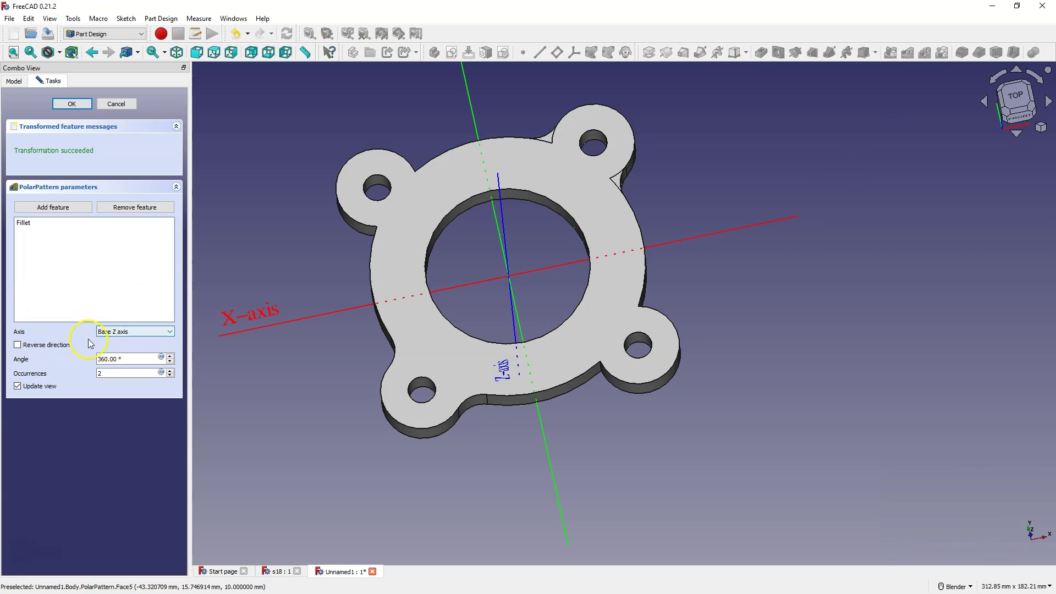
# - Set the polar pattern to 4 occurrences over 360° around Z and accept it
pyautogui.click(120, 375)
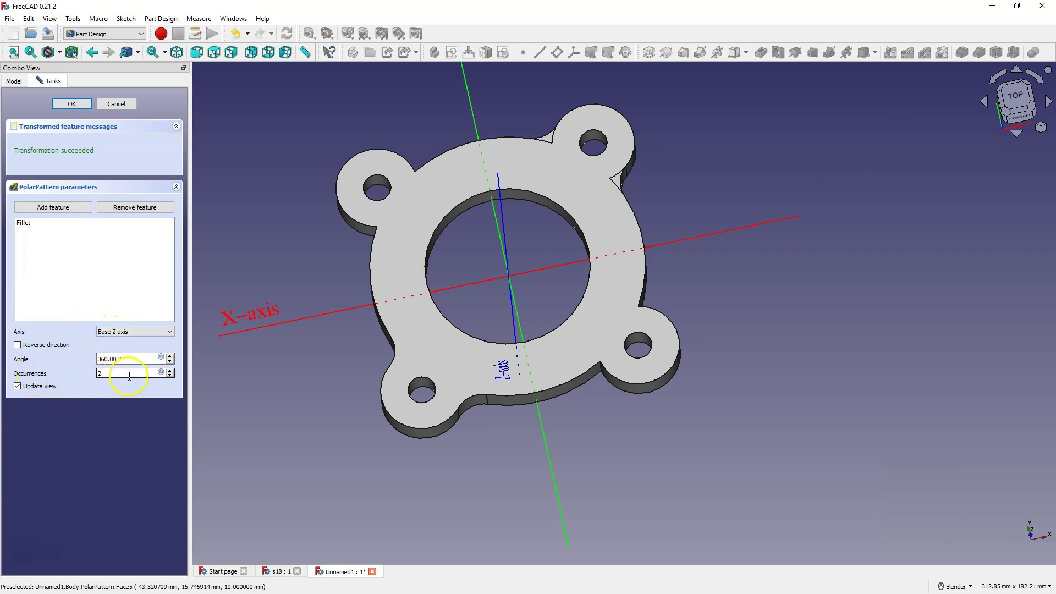
pyautogui.click(172, 370)
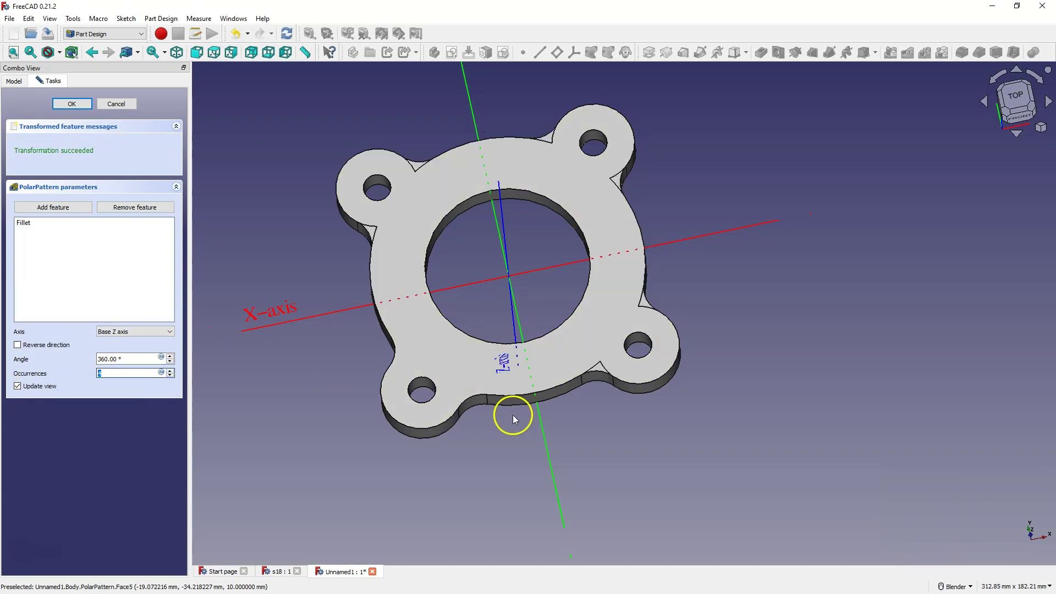
pyautogui.click(71, 104)
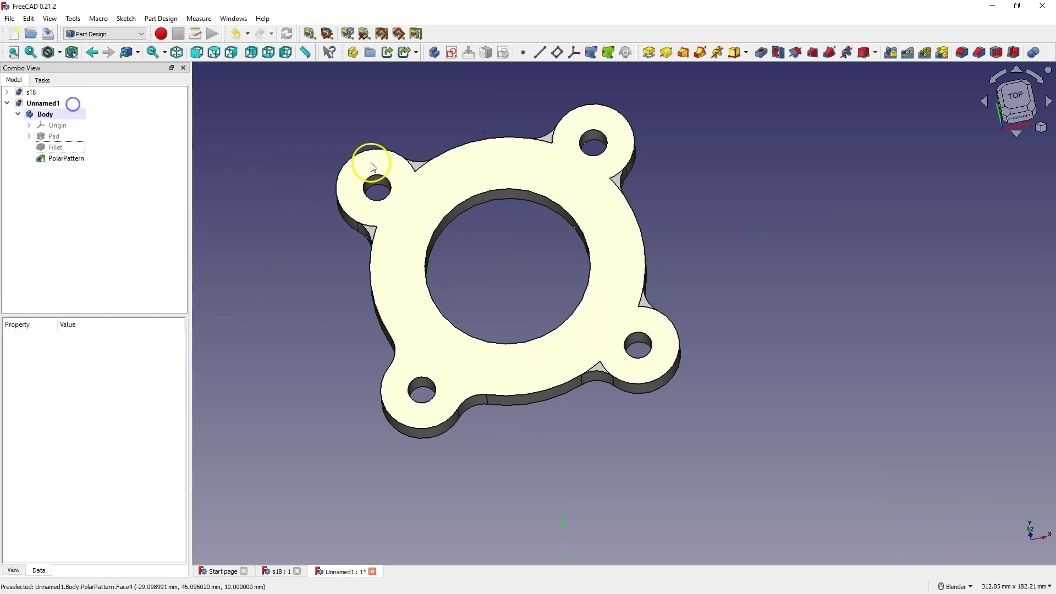
pyautogui.moveTo(330, 229); pyautogui.dragTo(384, 224, button='middle')
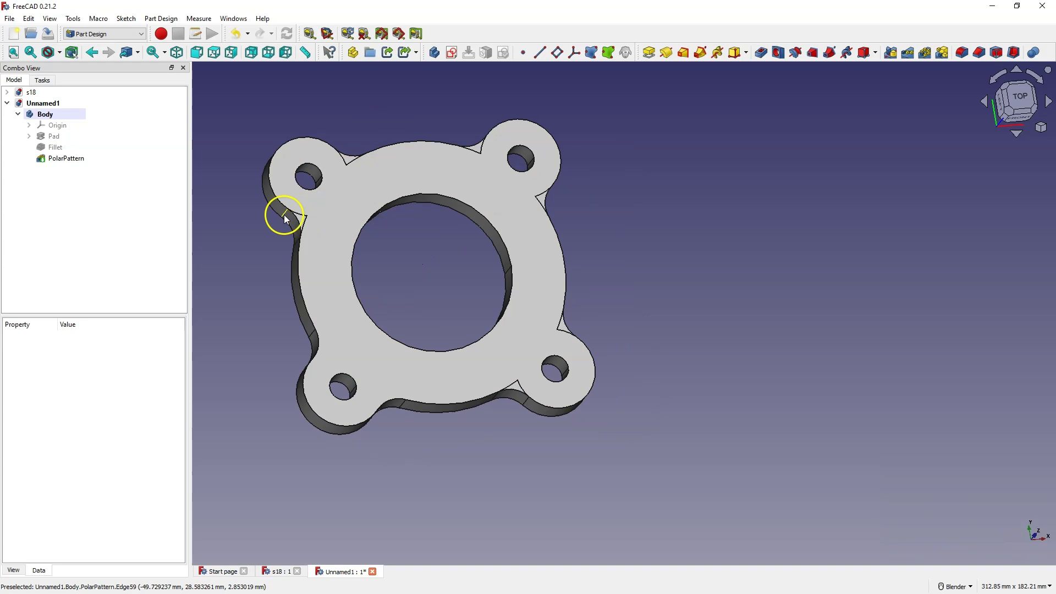
pyautogui.scroll(5, 285, 210)
pyautogui.scroll(-5, 754, 266)
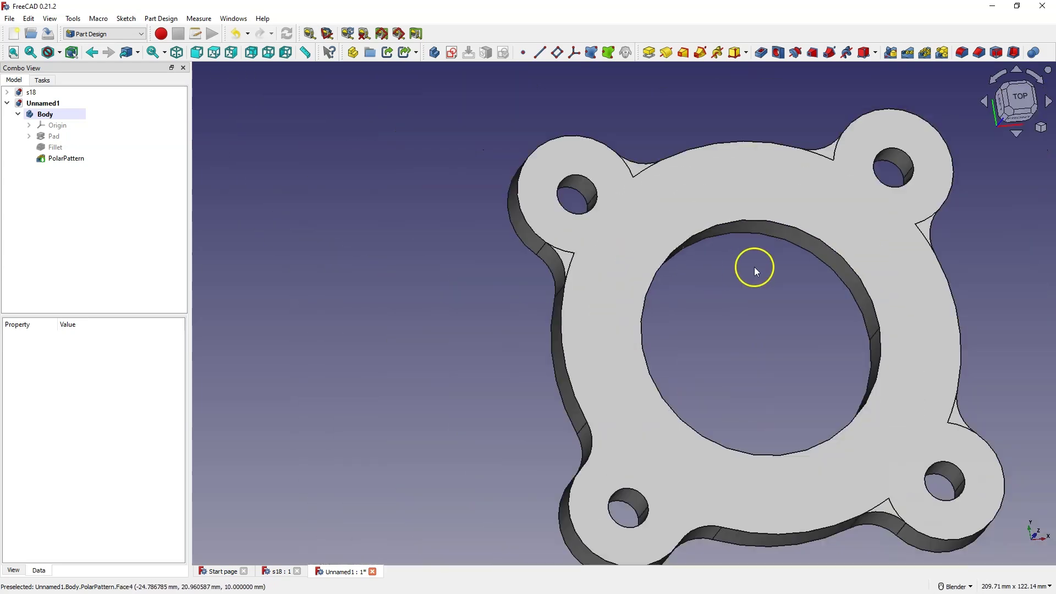
# - Set the PolarPattern's Refine property to true
pyautogui.click(61, 159)
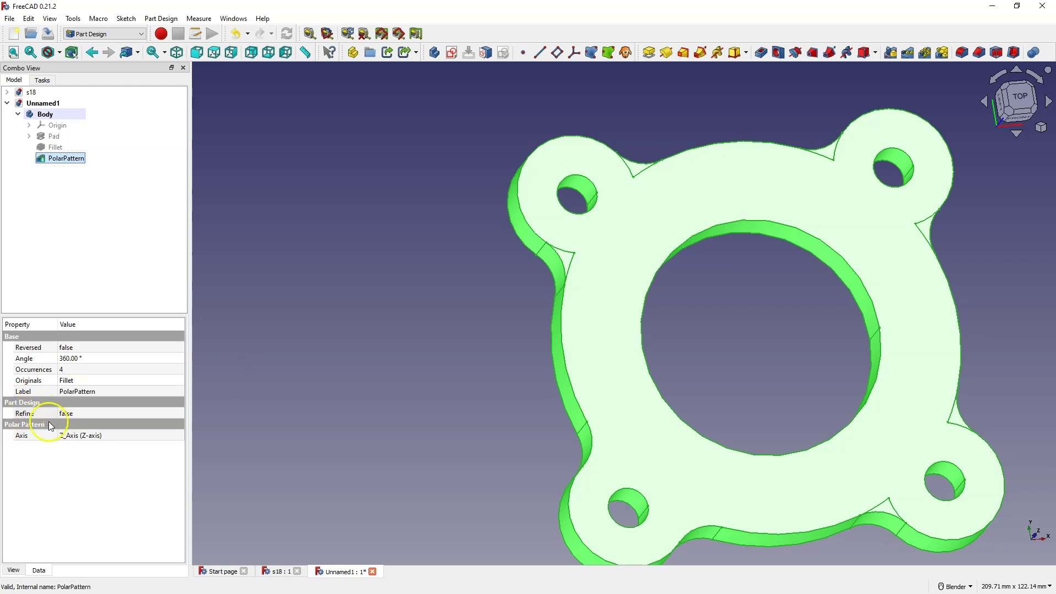
pyautogui.click(78, 414)
pyautogui.click(77, 413)
pyautogui.click(74, 432)
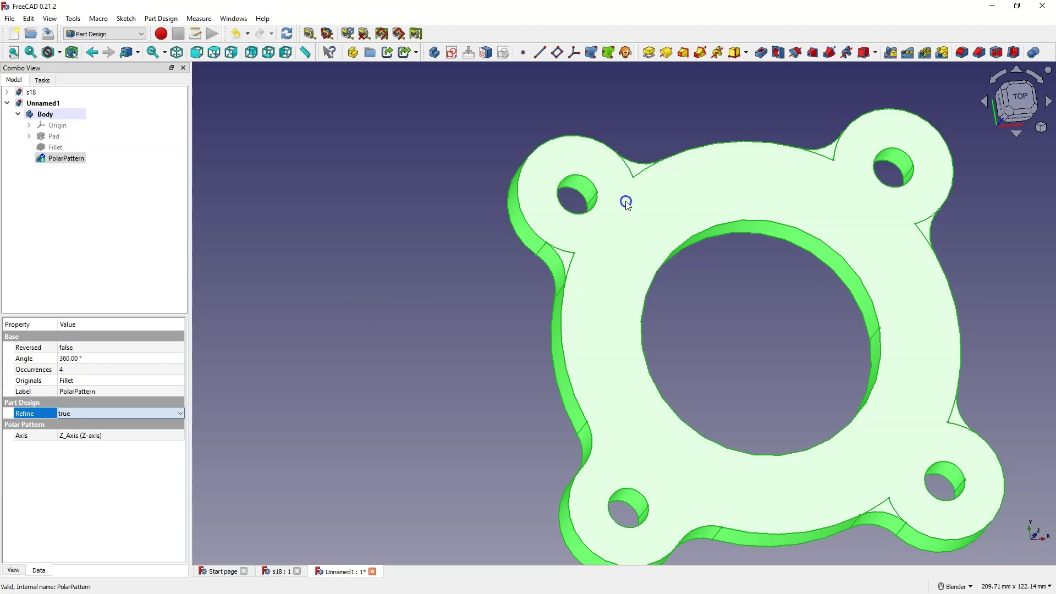
pyautogui.scroll(-3, 275, 274)
pyautogui.moveTo(515, 281); pyautogui.dragTo(521, 358, button='middle')
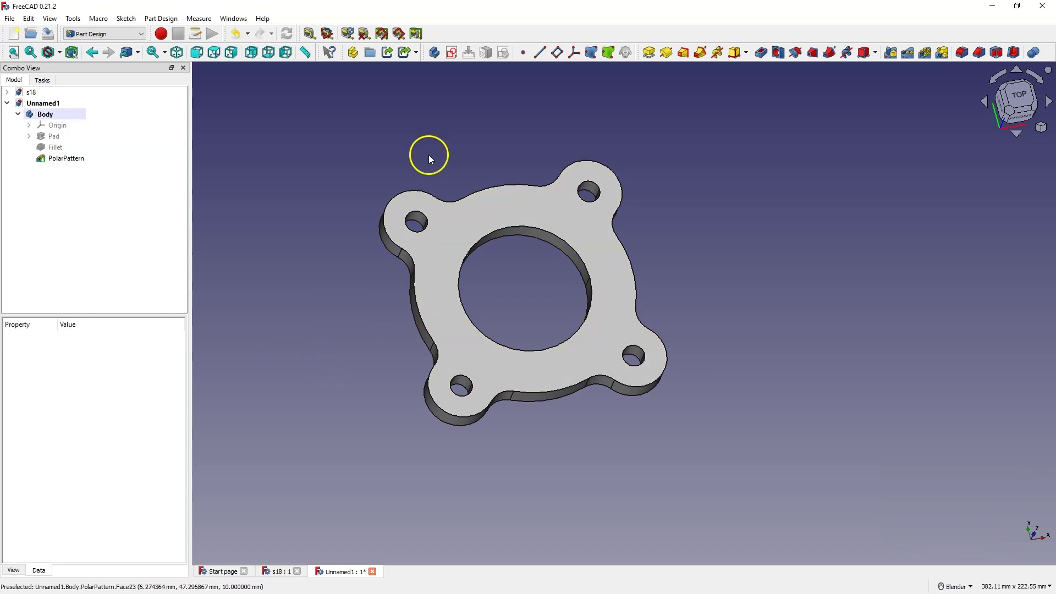
# - Start a sketch on the flange's top face and link the centre hole edge as external geometry
pyautogui.click(488, 207)
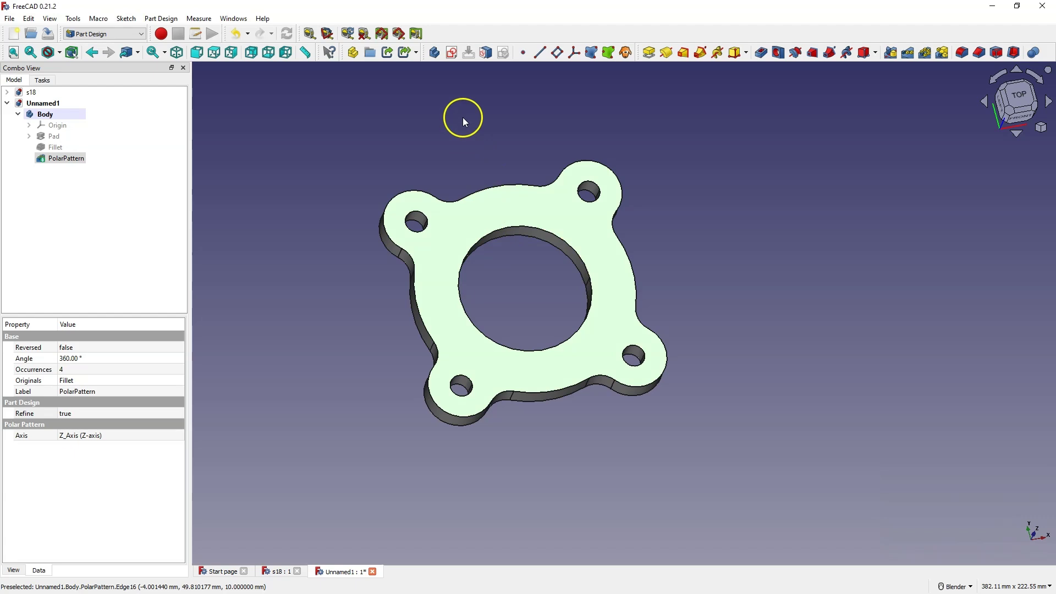
pyautogui.click(452, 53)
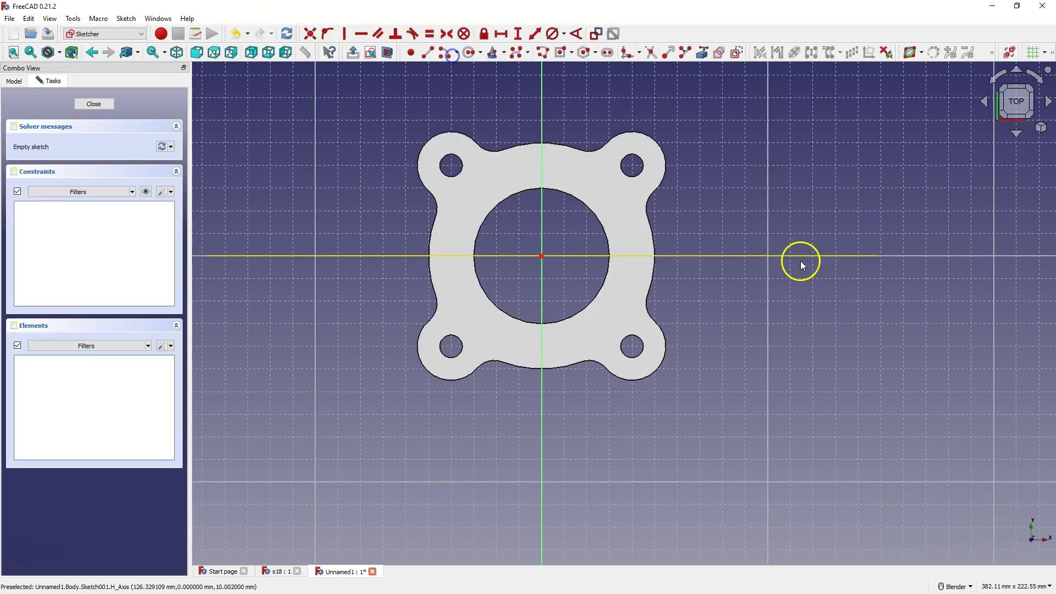
pyautogui.click(703, 55)
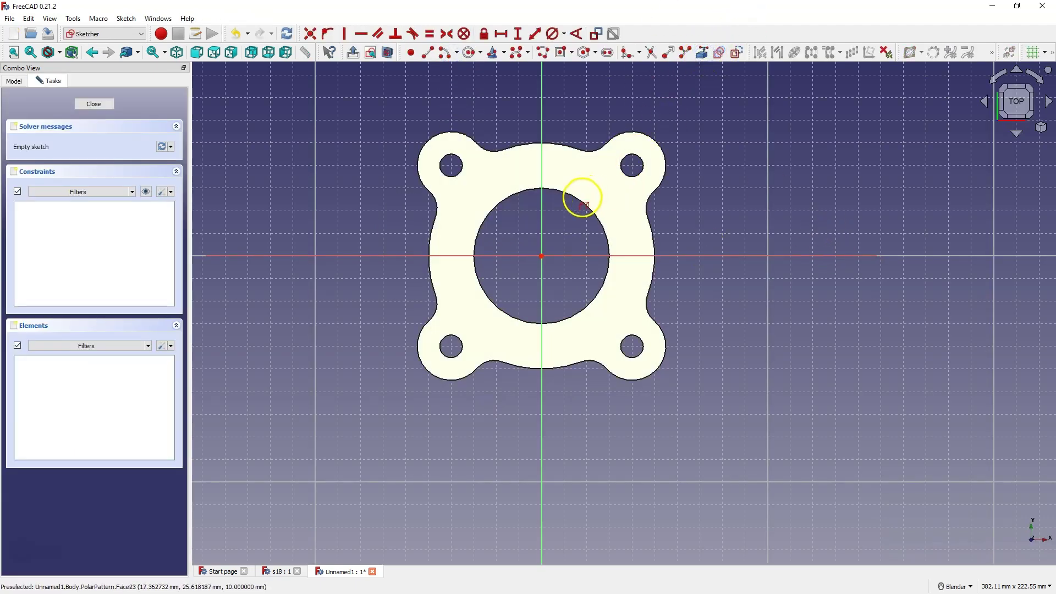
pyautogui.click(579, 199)
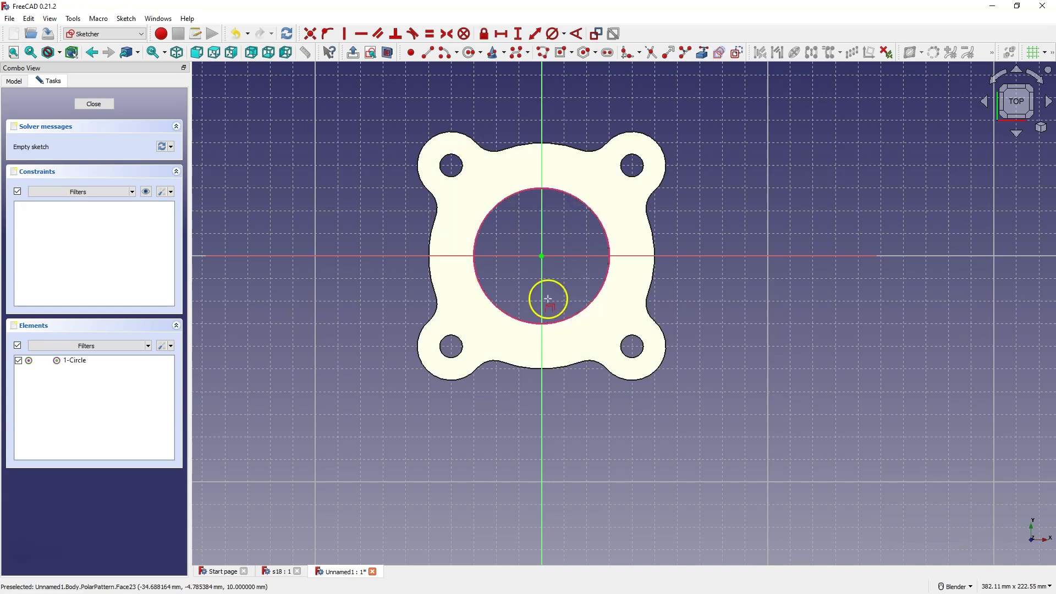
# - Draw two circles at the origin and make the smaller one equal to the centre hole
pyautogui.click(469, 53)
pyautogui.click(542, 256)
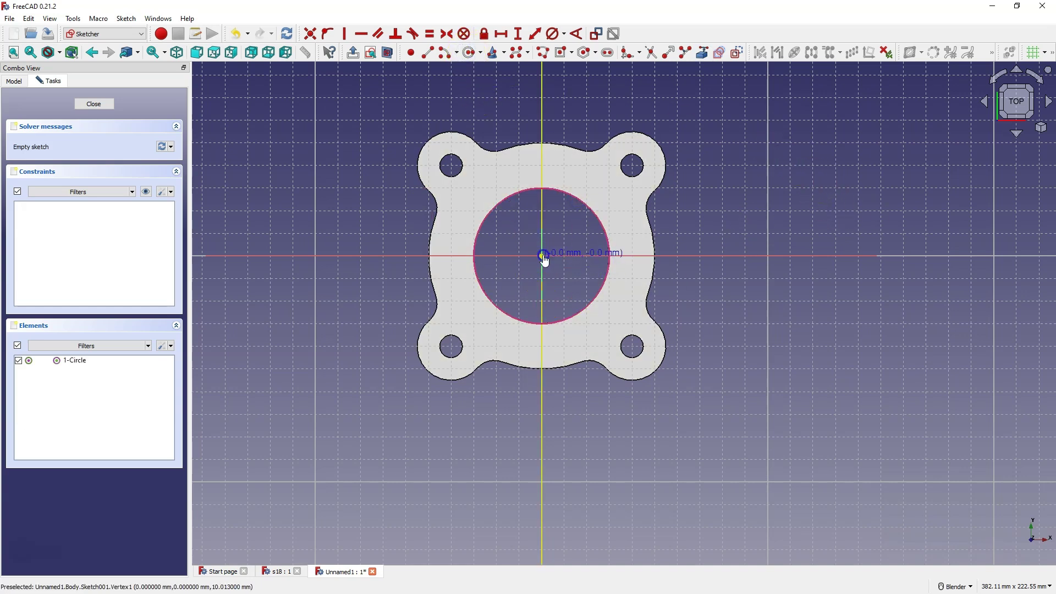
pyautogui.click(576, 229)
pyautogui.click(611, 212)
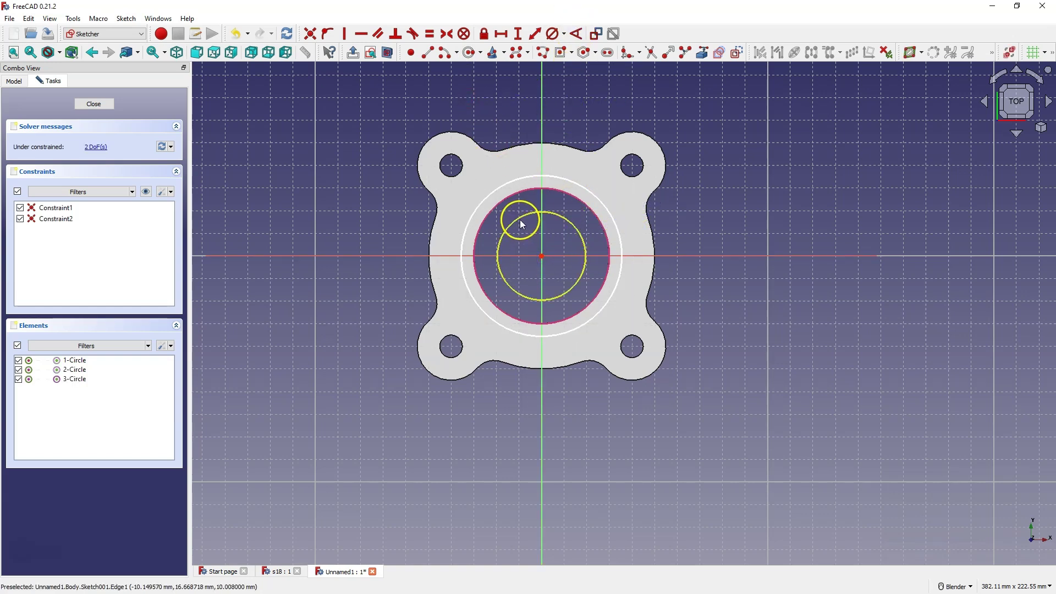
pyautogui.click(520, 220)
pyautogui.click(509, 198)
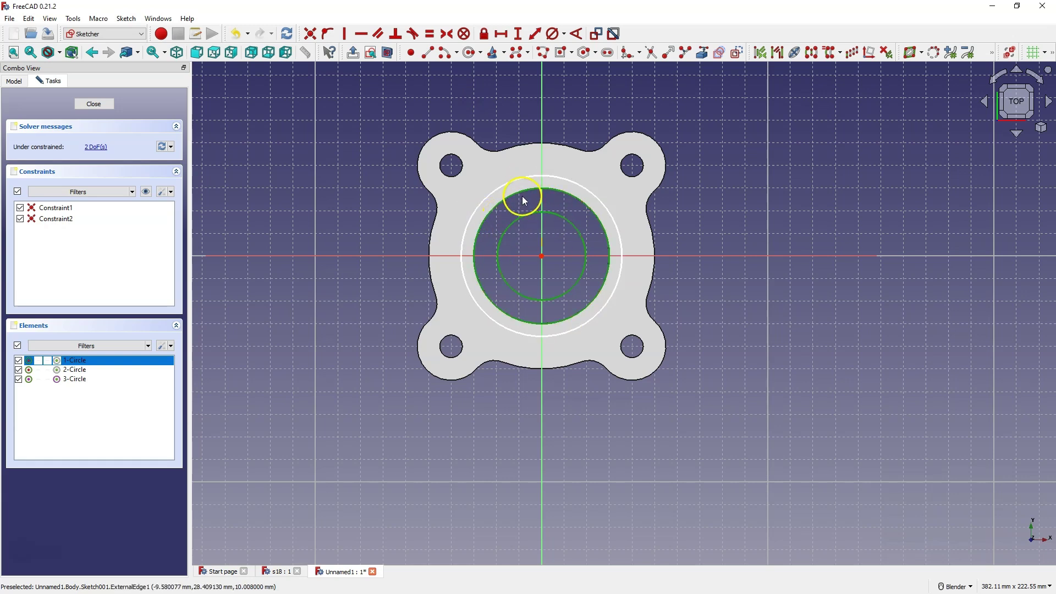
pyautogui.click(429, 34)
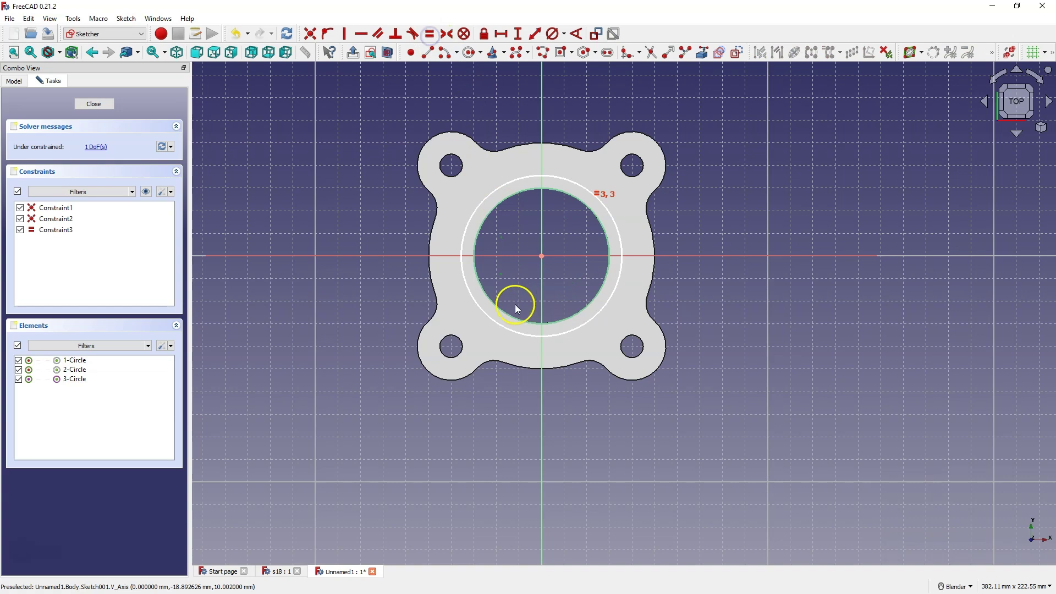
# - Give the outer circle a 75 mm diameter, close the sketch, and pad it into the collar
pyautogui.click(552, 34)
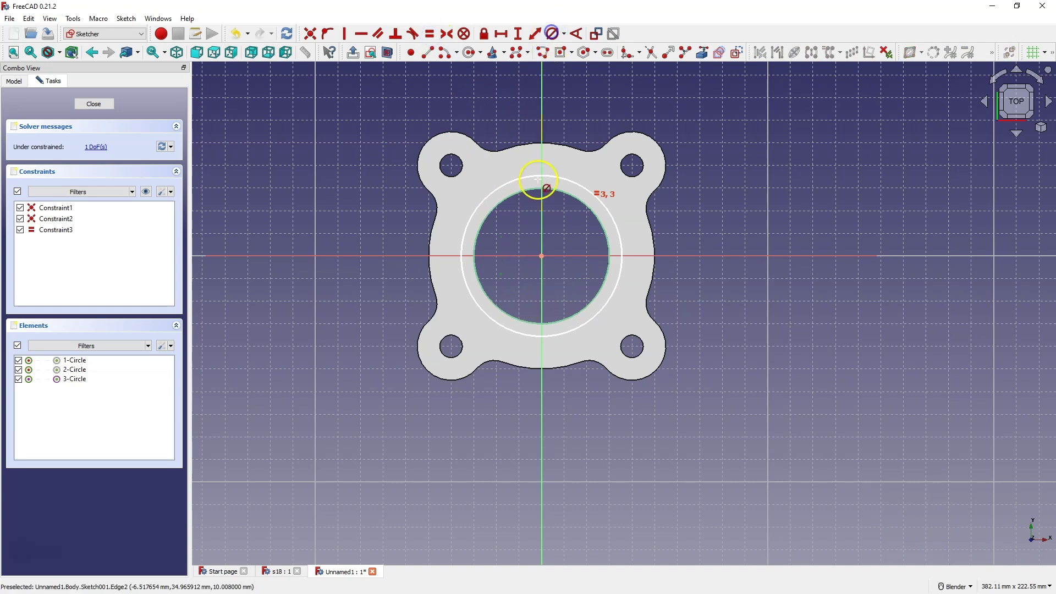
pyautogui.click(506, 172)
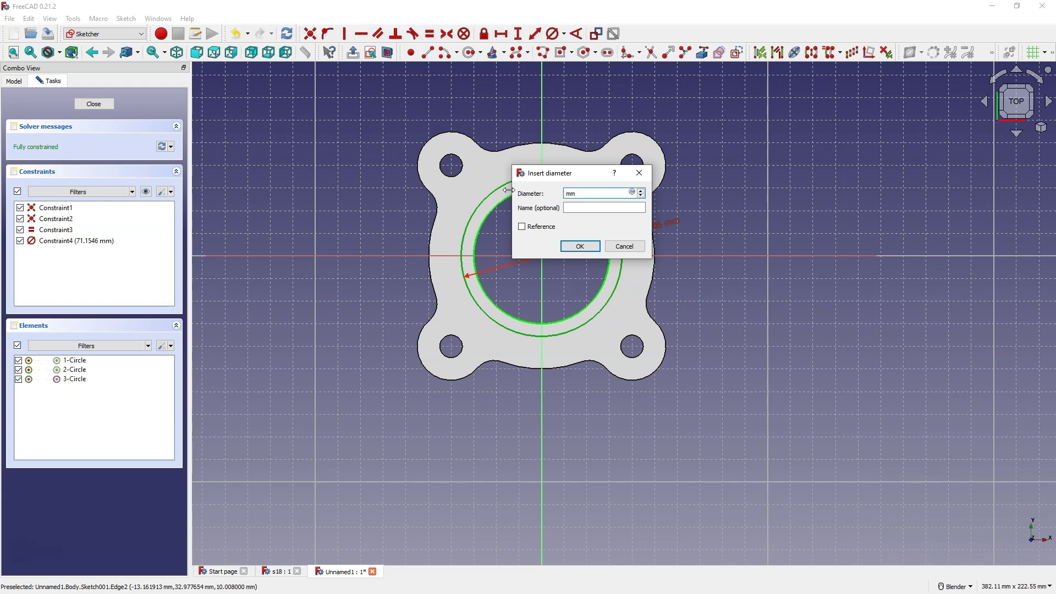
pyautogui.press('Return')
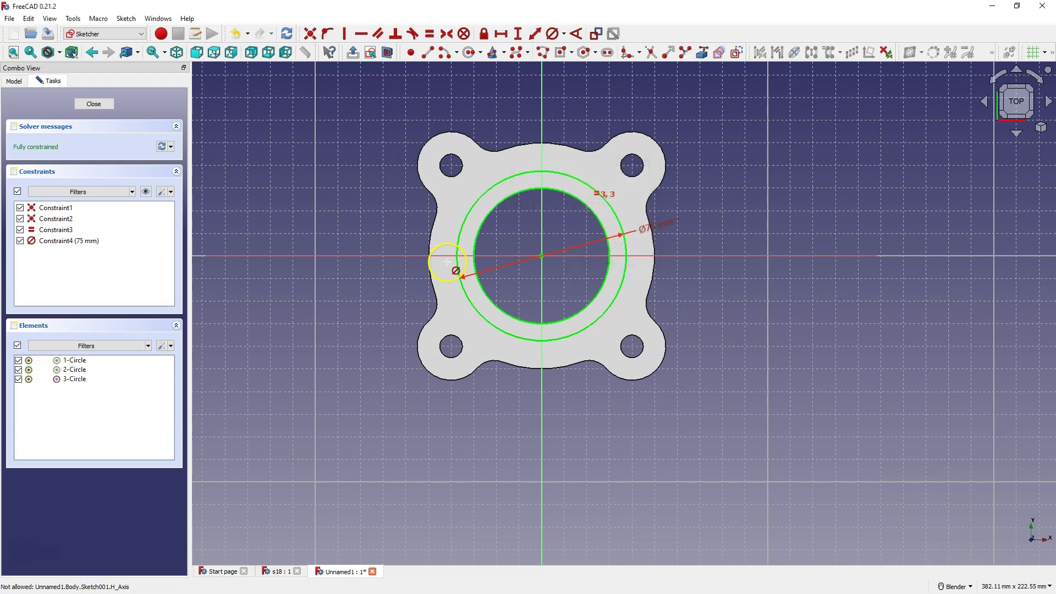
pyautogui.click(93, 103)
pyautogui.click(650, 53)
pyautogui.write('20')
pyautogui.press('Return')
pyautogui.moveTo(838, 332); pyautogui.dragTo(775, 288, button='middle')
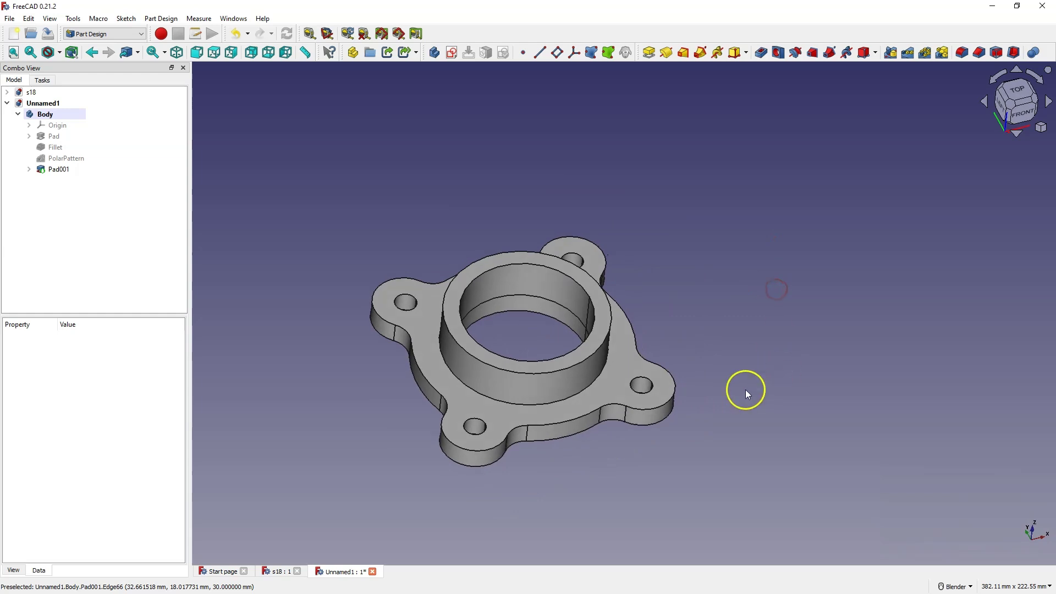
# - Round the collar's base edge with a 5 mm fillet, creating Fillet001, and select it
pyautogui.click(569, 397)
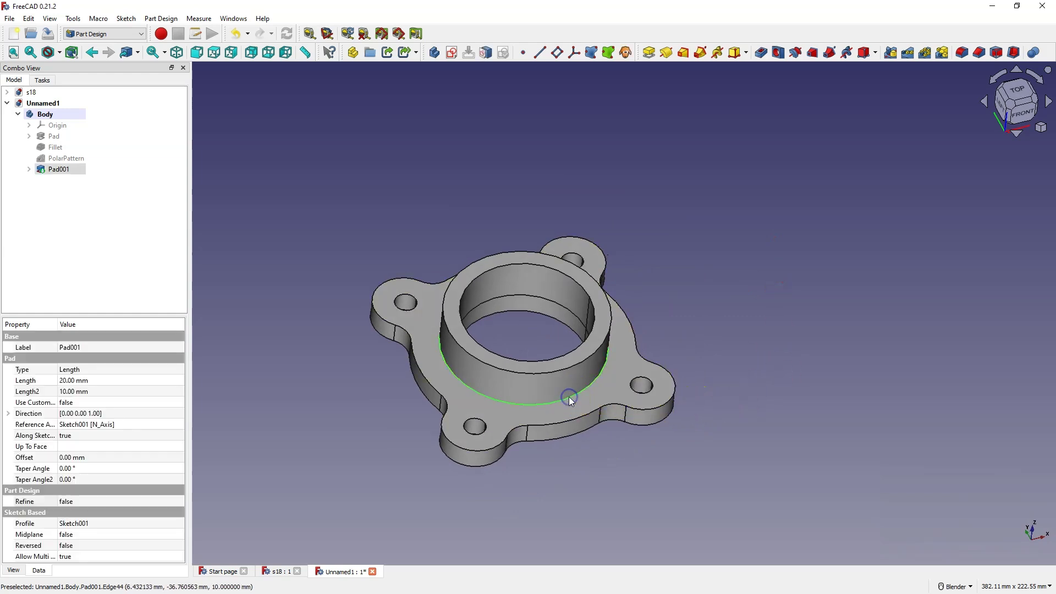
pyautogui.click(962, 52)
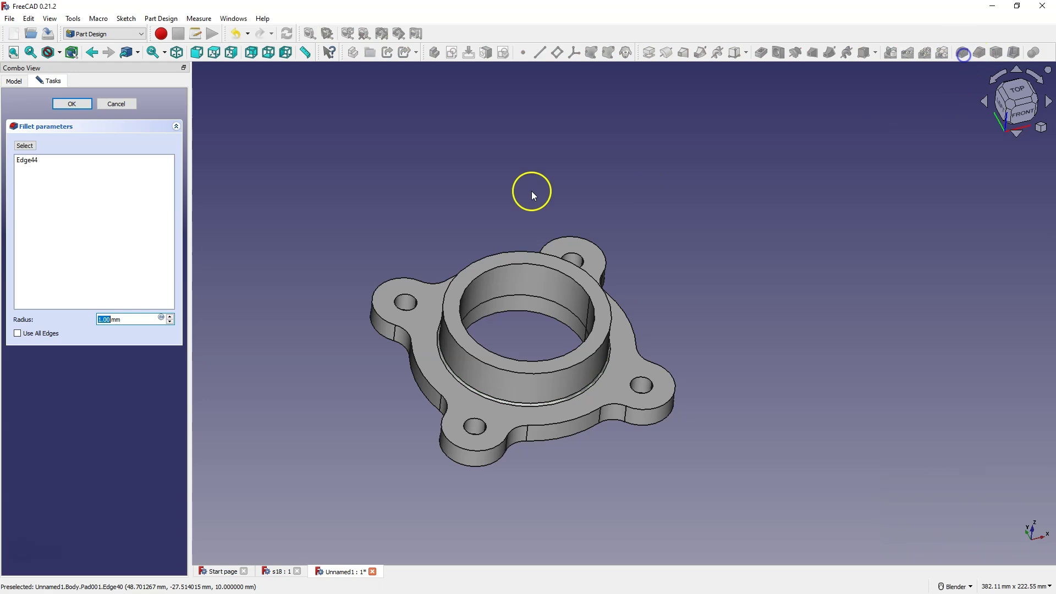
pyautogui.doubleClick(104, 320)
pyautogui.scroll(4, 108, 321)
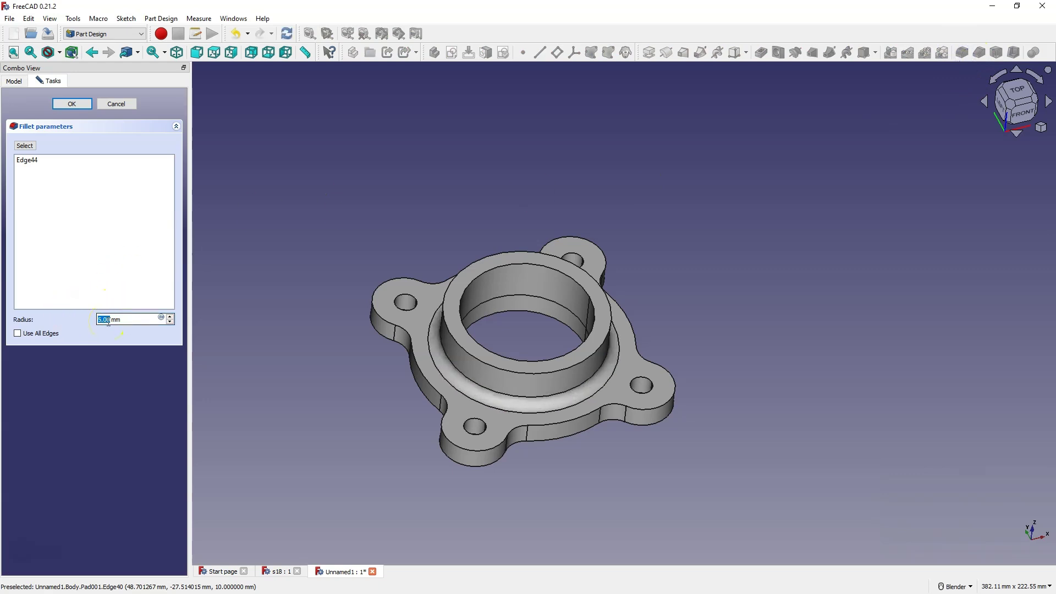
pyautogui.click(77, 104)
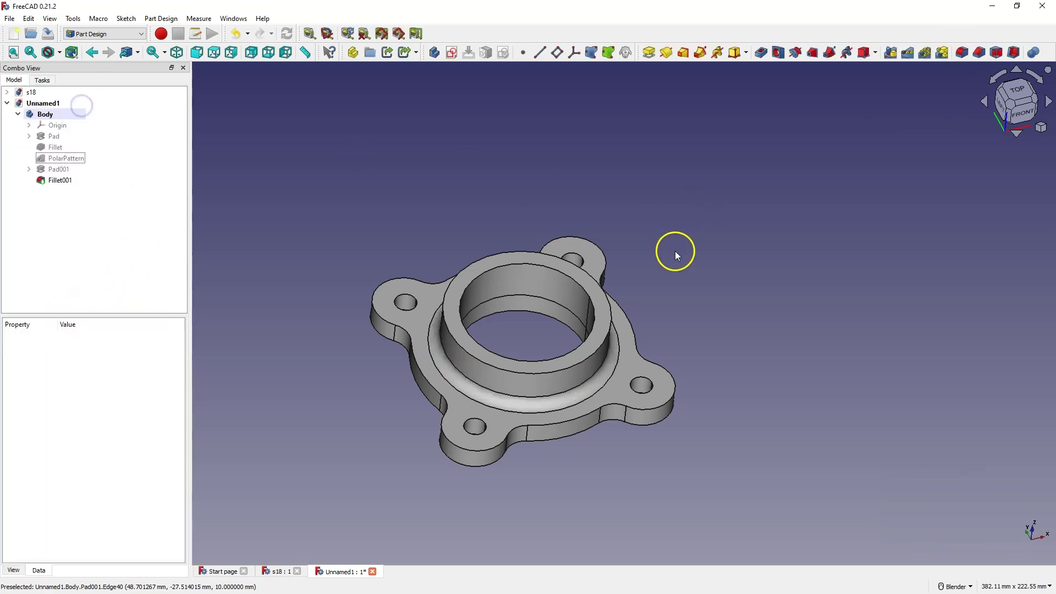
pyautogui.click(63, 180)
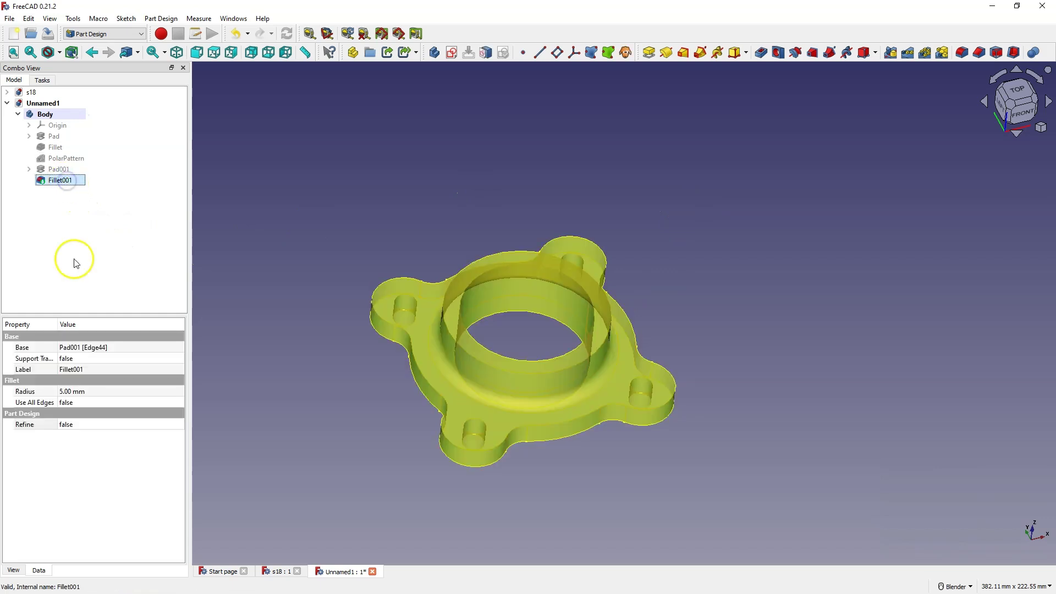
# - Set Fillet001's Refine property to true, then deselect the model
pyautogui.click(90, 424)
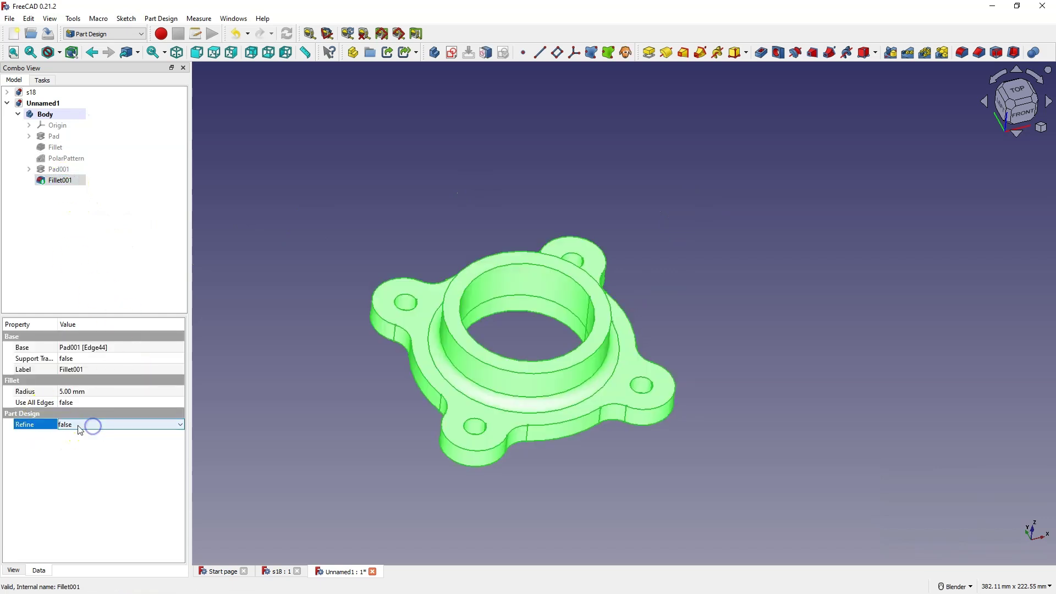
pyautogui.click(81, 424)
pyautogui.click(67, 442)
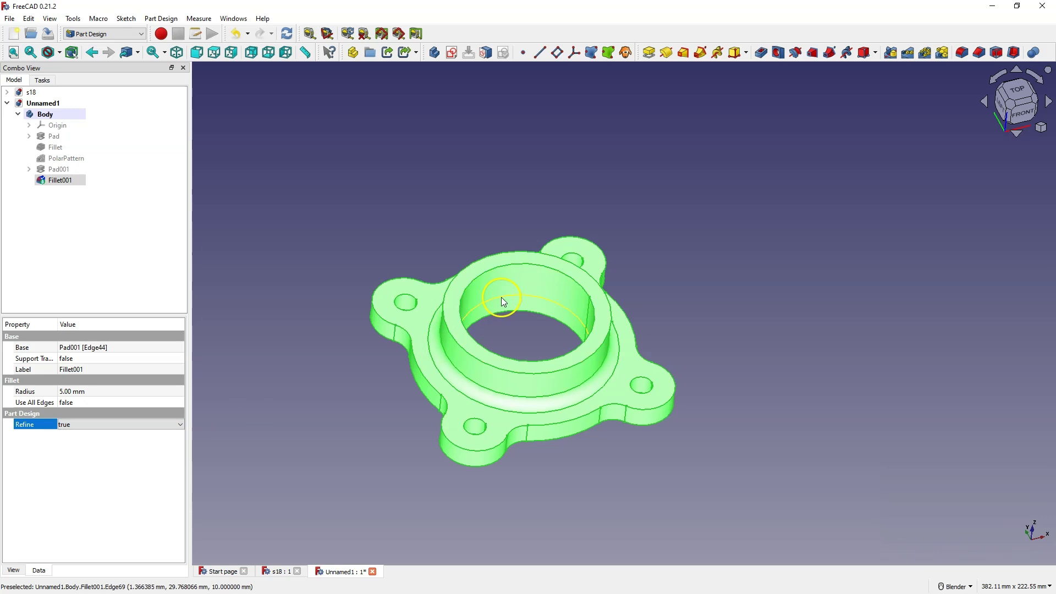
pyautogui.click(470, 235)
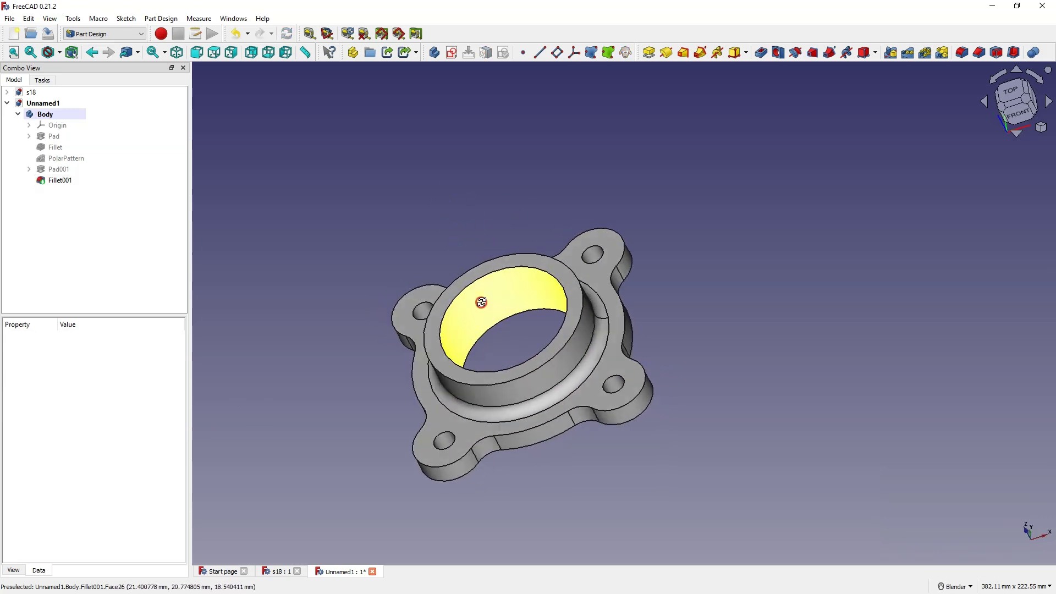